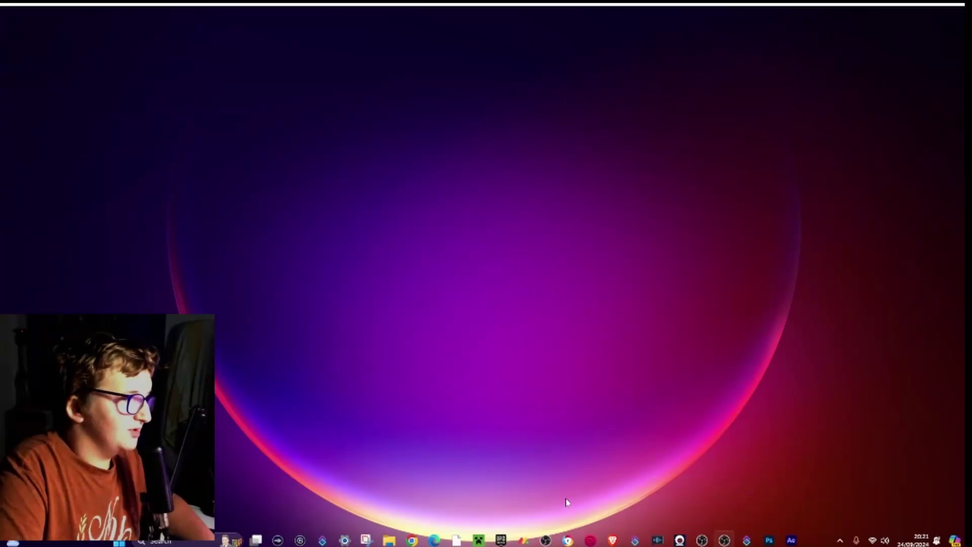
# - Open OBS Settings, move the dialog left, and scroll through the Hotkeys list
pyautogui.click(546, 540)
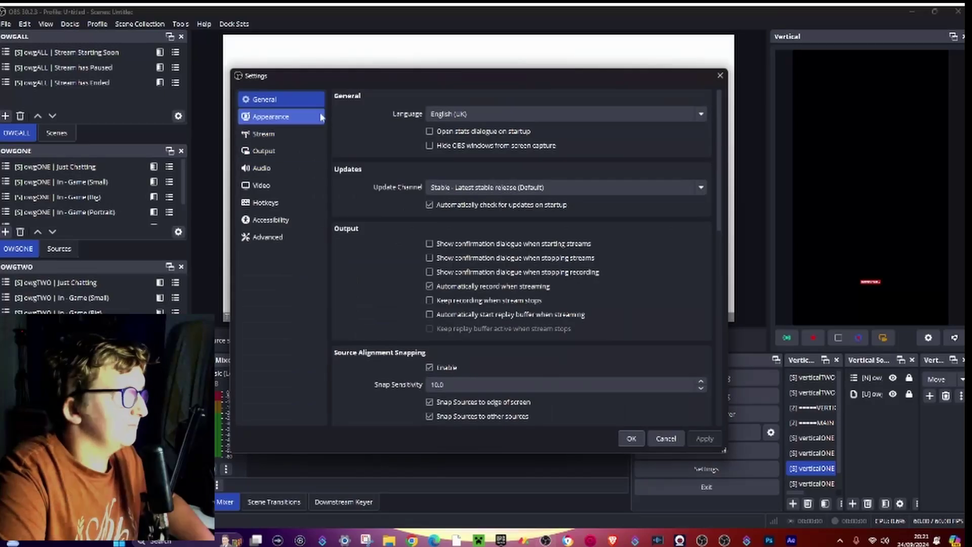
pyautogui.moveTo(326, 77); pyautogui.dragTo(173, 57)
pyautogui.click(128, 186)
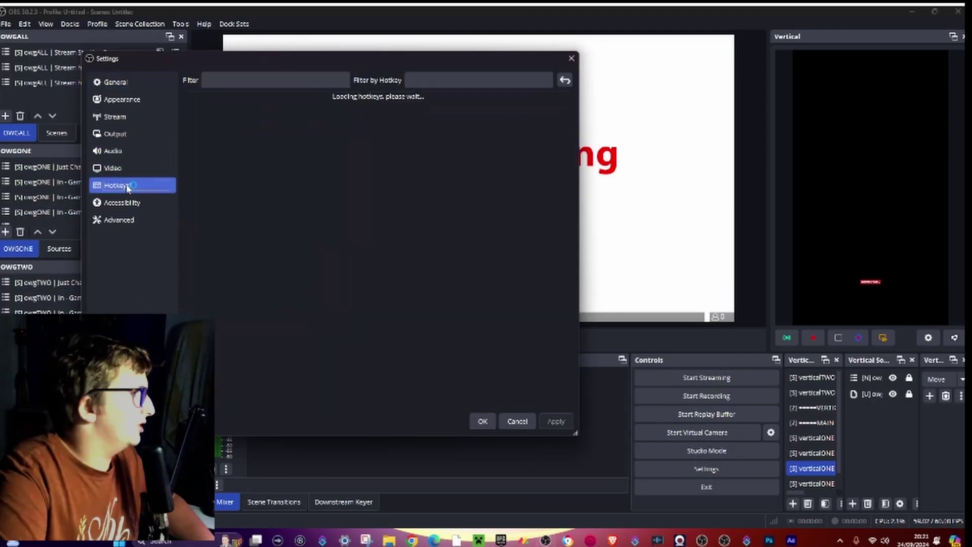
pyautogui.scroll(-5, 330, 262)
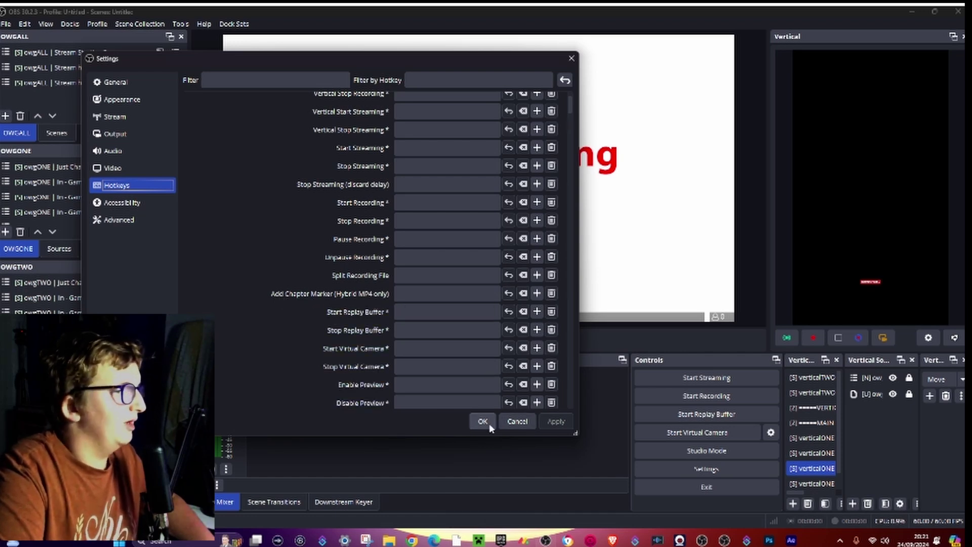
# - Keep Hybrid MP4 as the recording format in Output > Recording
pyautogui.click(126, 134)
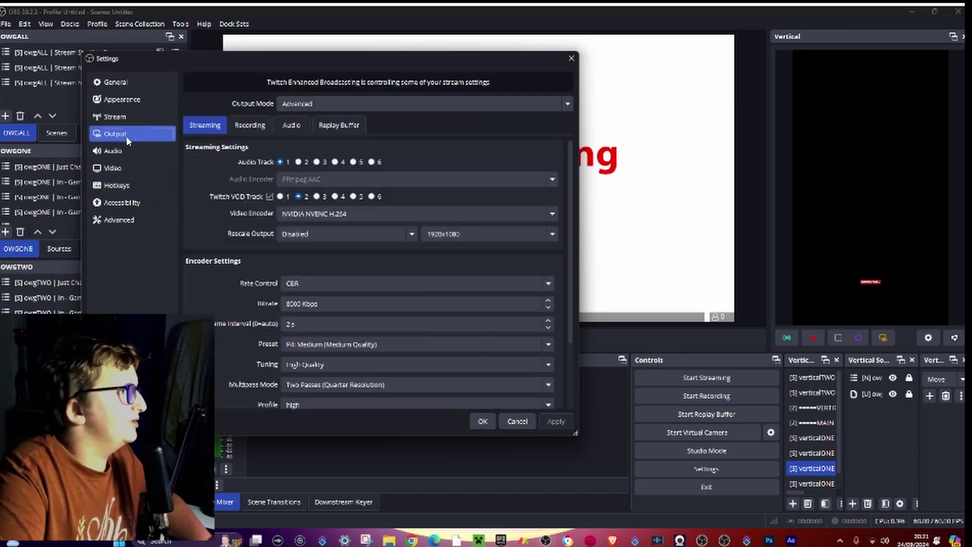
pyautogui.click(250, 125)
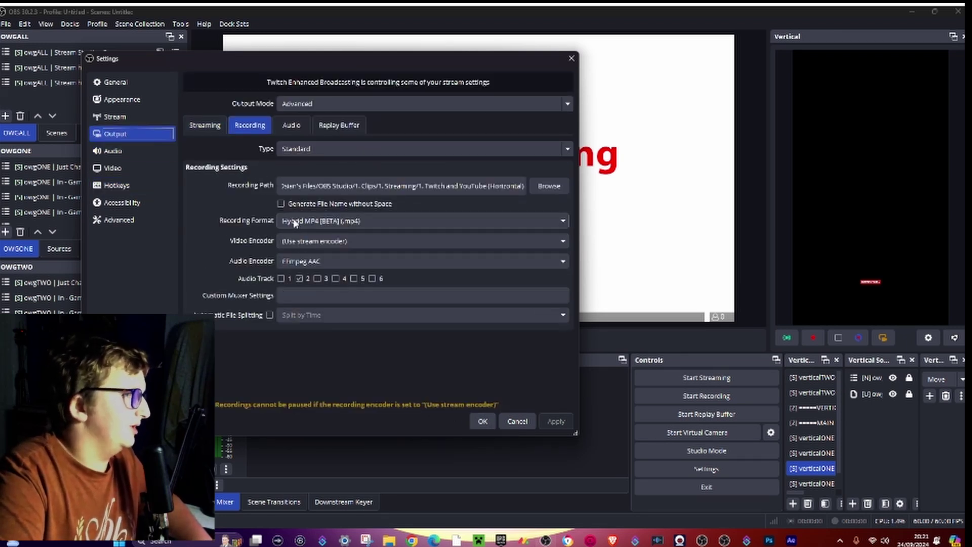
pyautogui.click(295, 222)
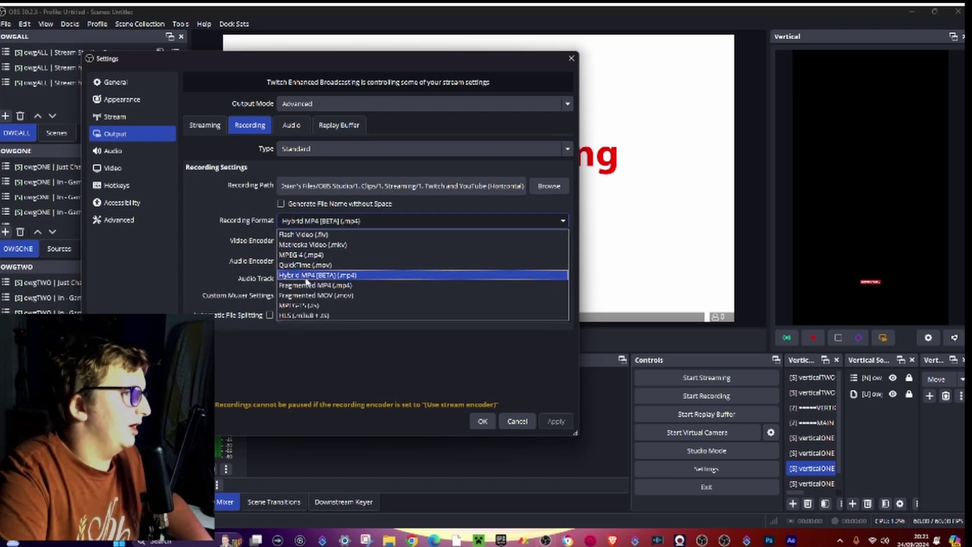
pyautogui.click(306, 276)
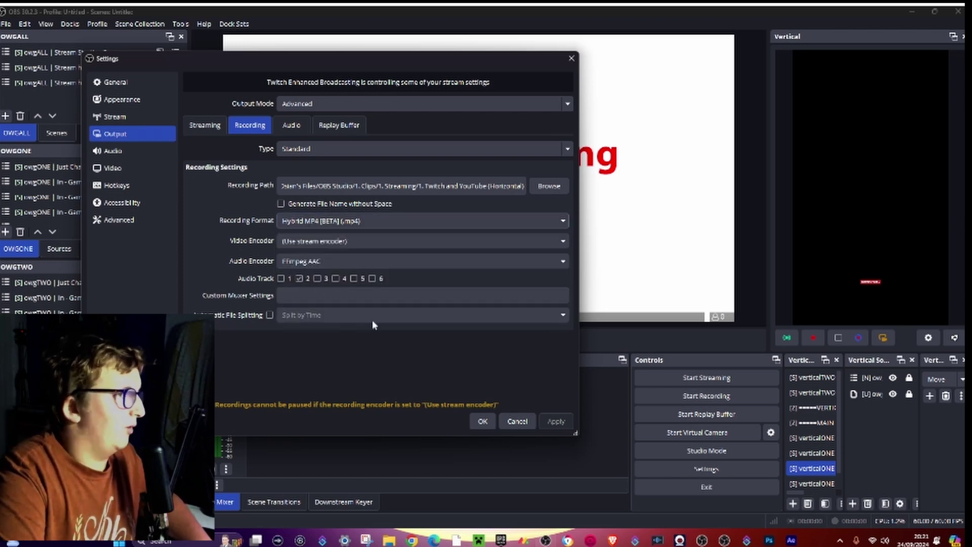
# - Bind Num 1 as the Add Chapter Marker hotkey, replacing a mistaken Num Lock, and apply
pyautogui.click(117, 185)
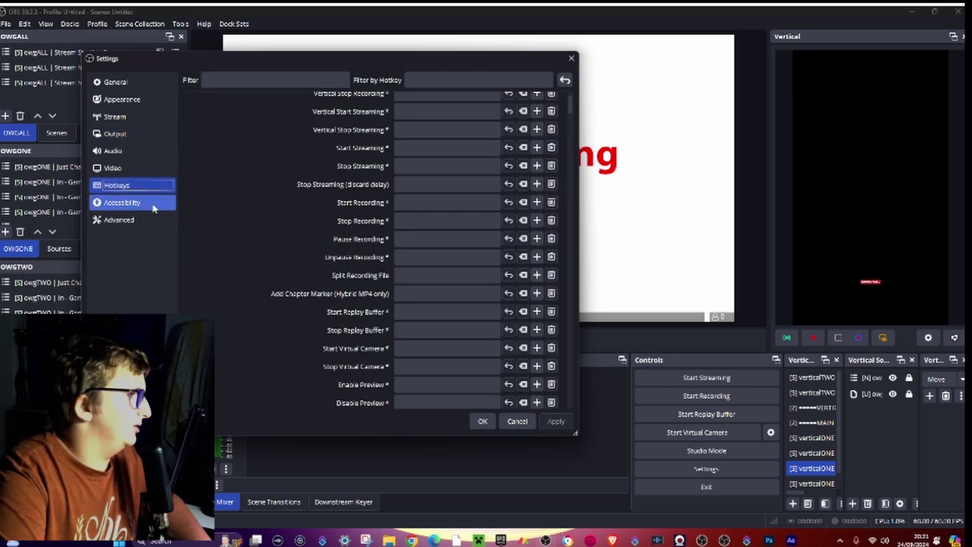
pyautogui.click(408, 264)
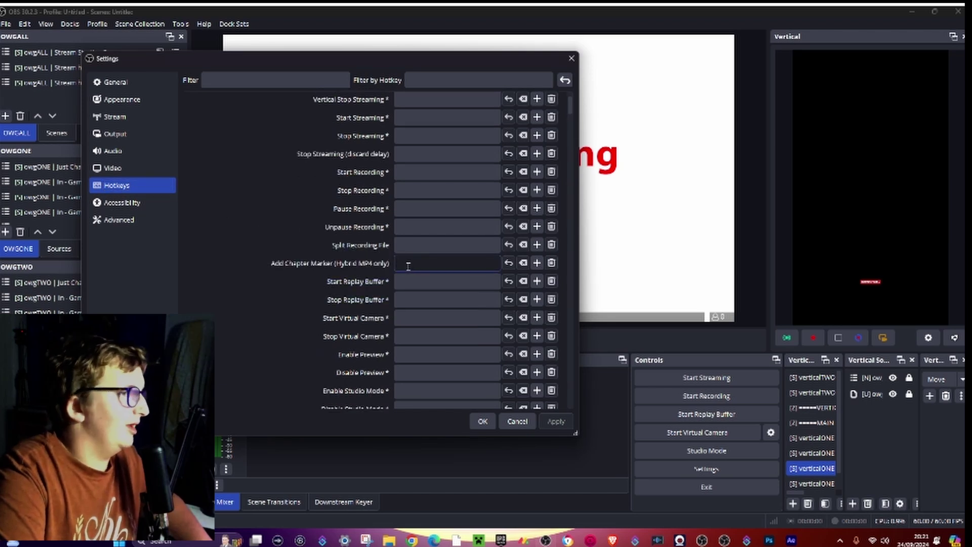
pyautogui.press('Num_Lock')
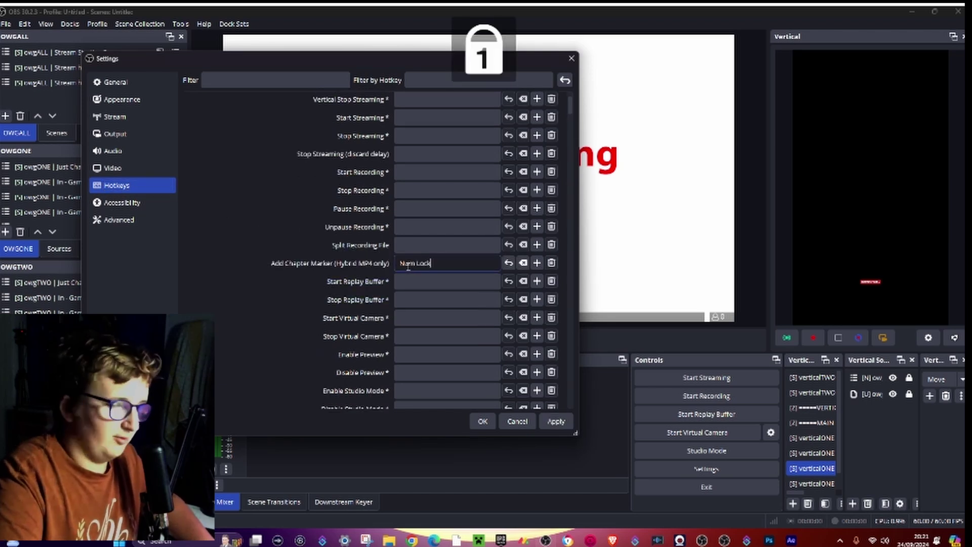
pyautogui.click(522, 264)
pyautogui.click(453, 264)
pyautogui.press('KP_1')
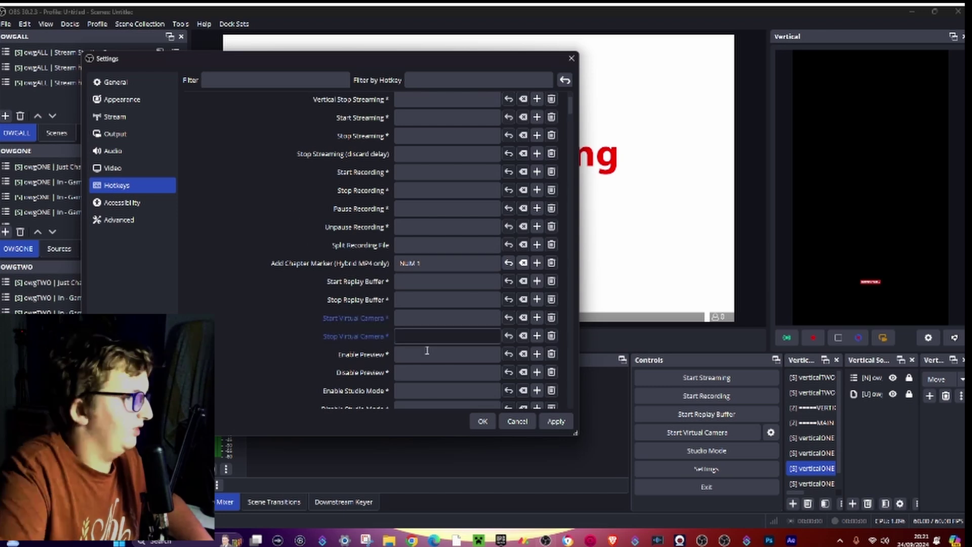
pyautogui.click(551, 424)
# - Switch to the owgONE | Just Chatting scene and record a roughly 12-second test clip
pyautogui.click(482, 423)
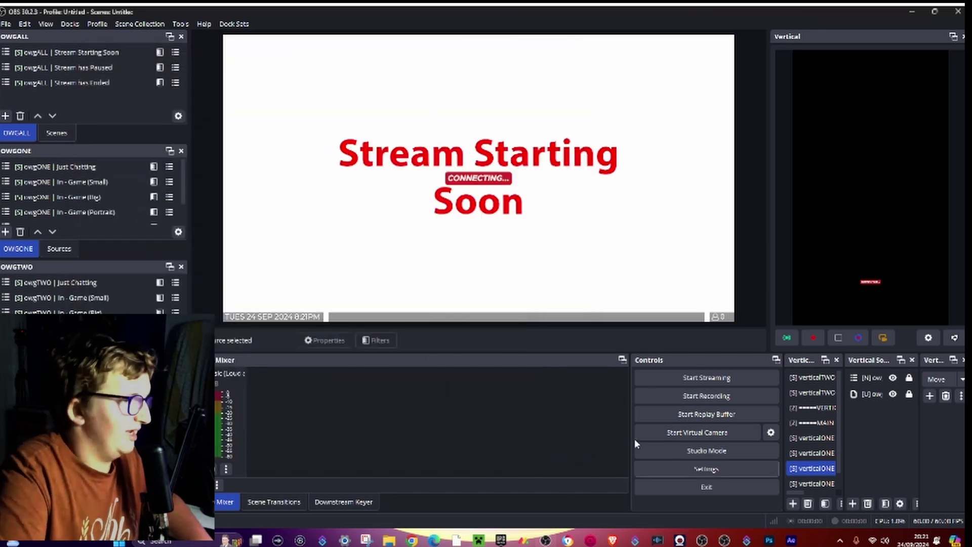
pyautogui.click(78, 167)
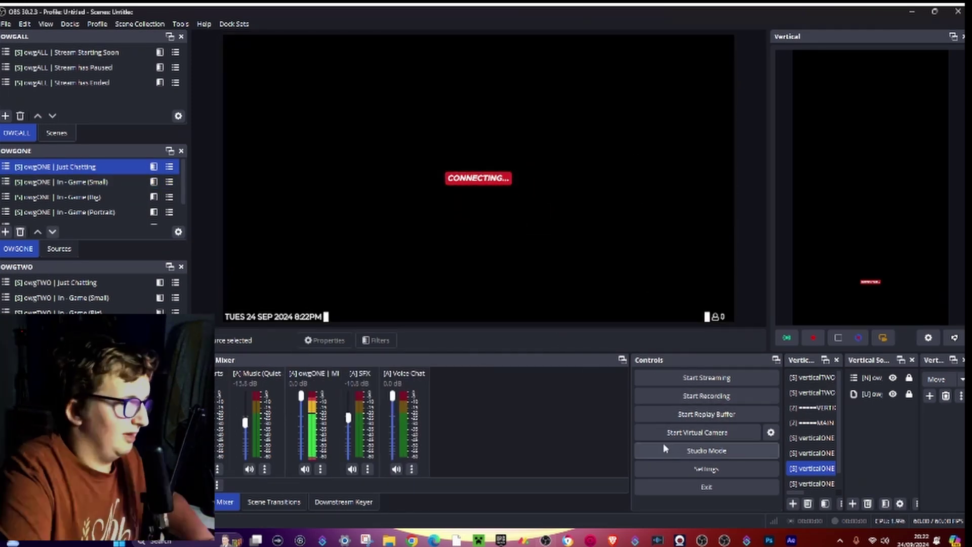
pyautogui.click(685, 399)
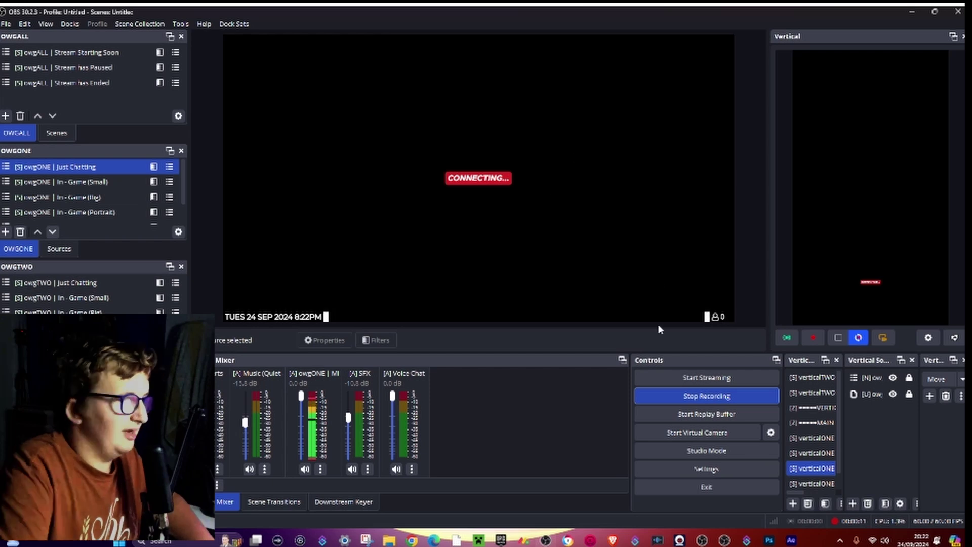
pyautogui.click(661, 396)
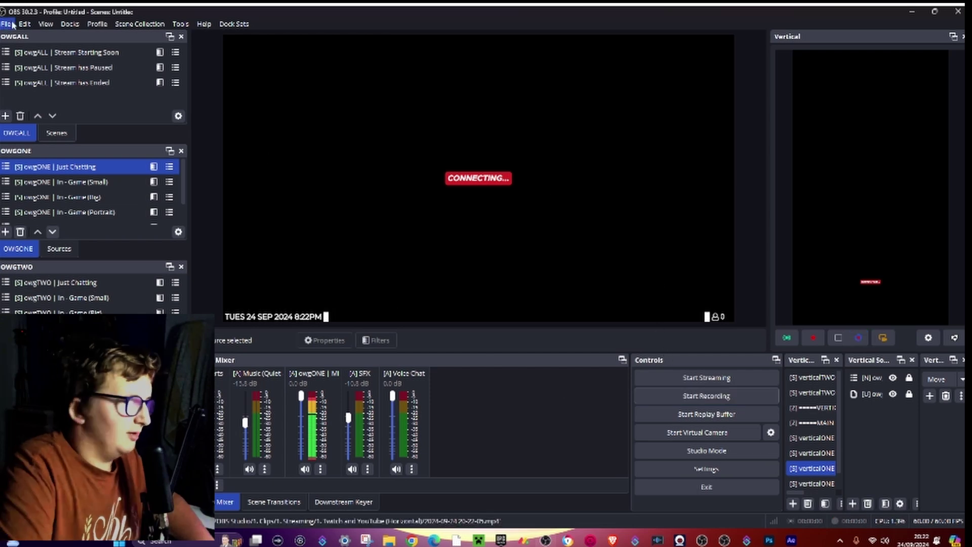
# - Play the newest recording from the recordings folder in a maximised Media Player
pyautogui.click(23, 37)
pyautogui.click(254, 218)
pyautogui.doubleClick(254, 218)
pyautogui.moveTo(523, 8); pyautogui.dragTo(420, 6)
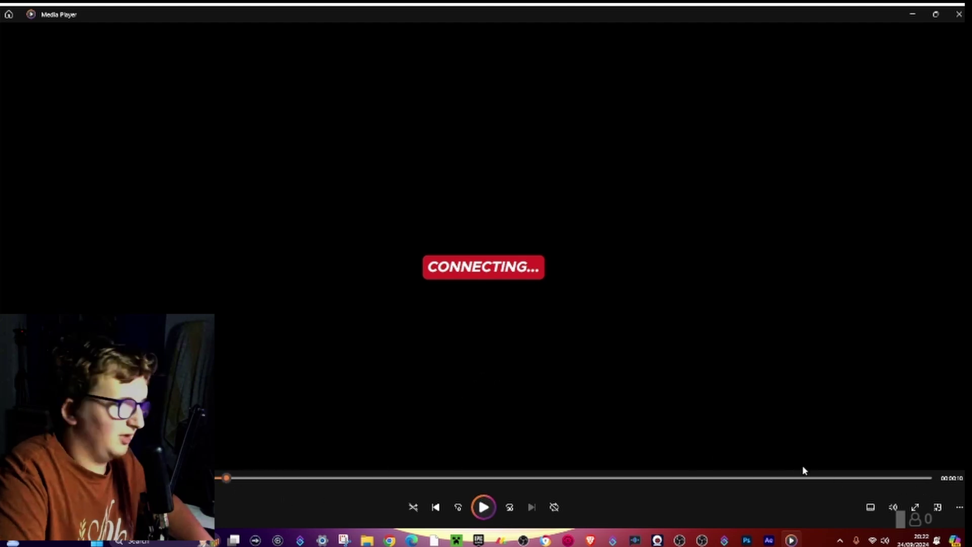
# - Check the clip's subtitle and audio tracks, then close the player and folder and minimise OBS
pyautogui.click(870, 508)
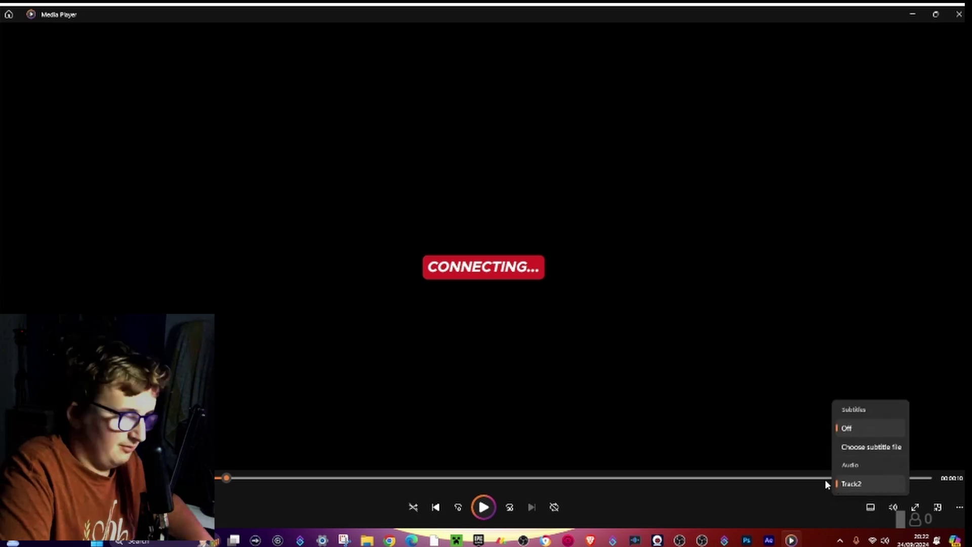
pyautogui.click(958, 14)
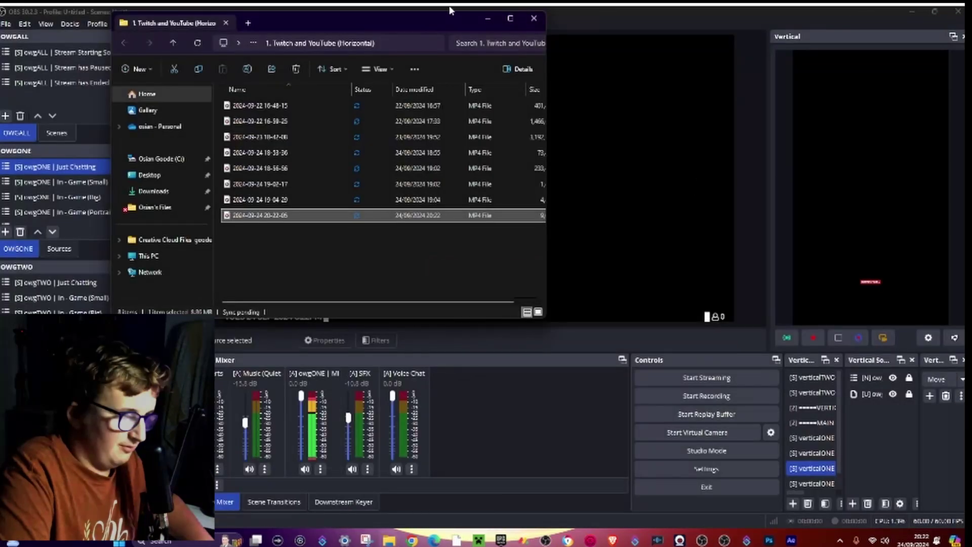
pyautogui.click(537, 18)
pyautogui.click(912, 11)
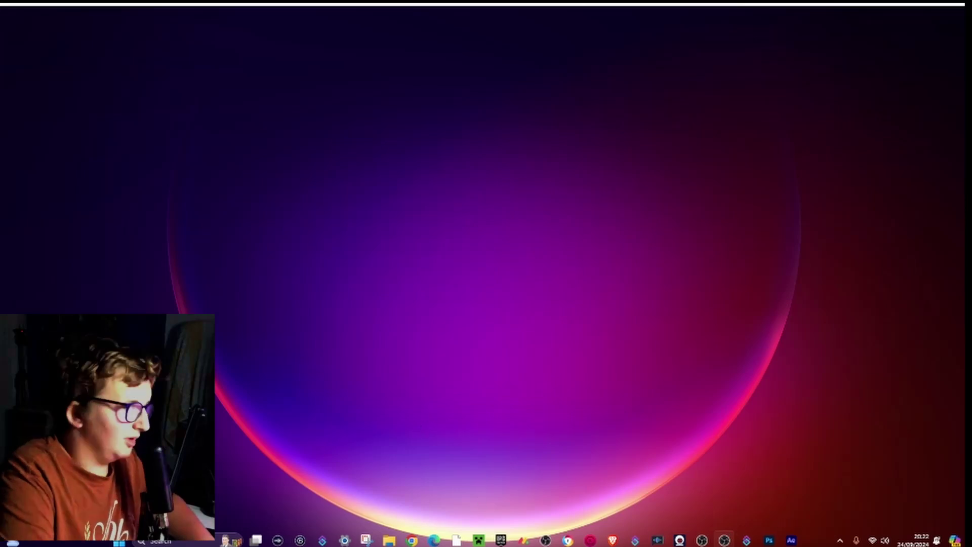
# - Launch Discord from Windows search, then bring up Start search again
pyautogui.click(160, 542)
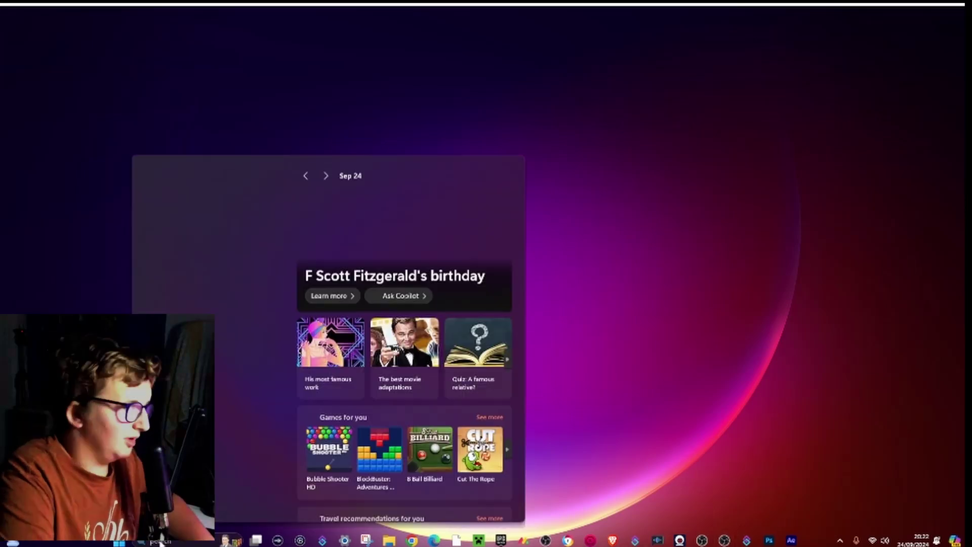
pyautogui.write('de')
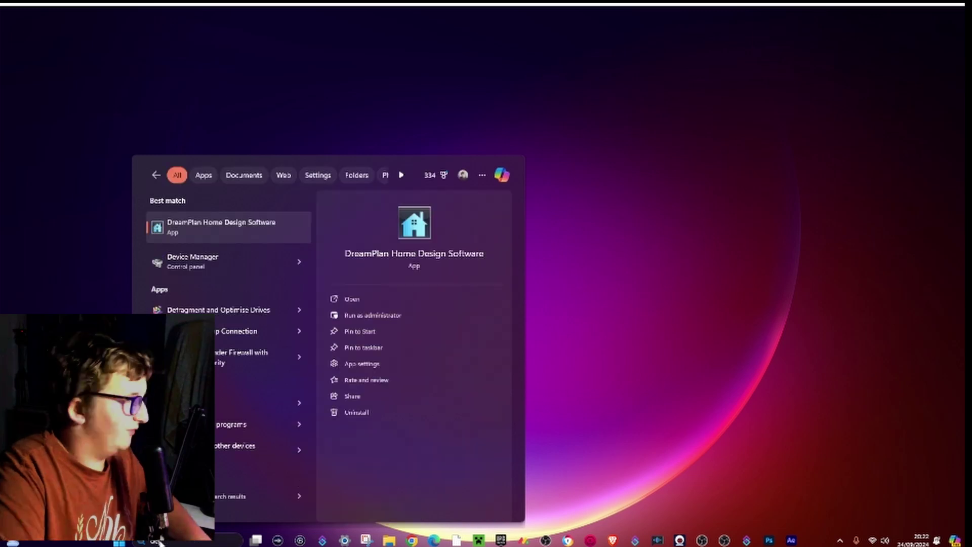
pyautogui.press('BackSpace')
pyautogui.write('iscord')
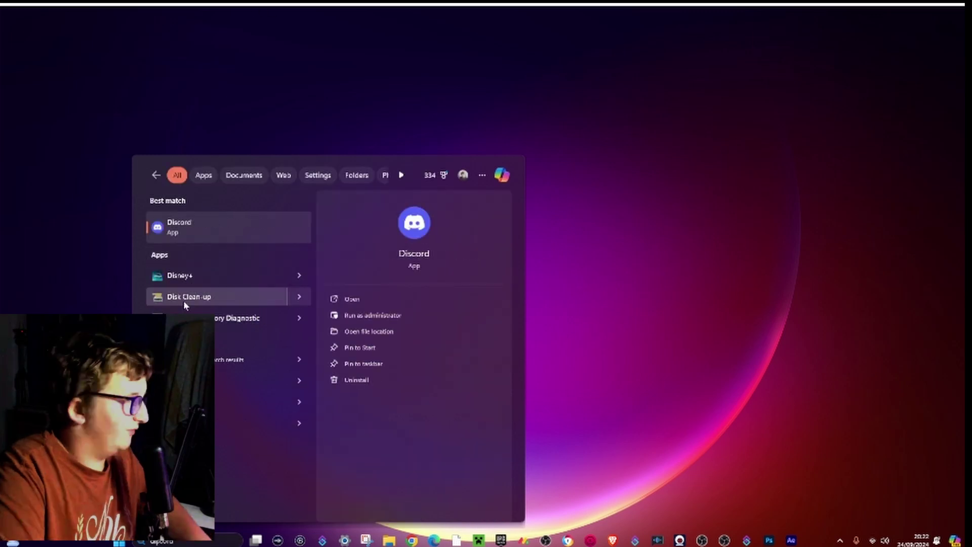
pyautogui.press('Return')
pyautogui.press('super+s')
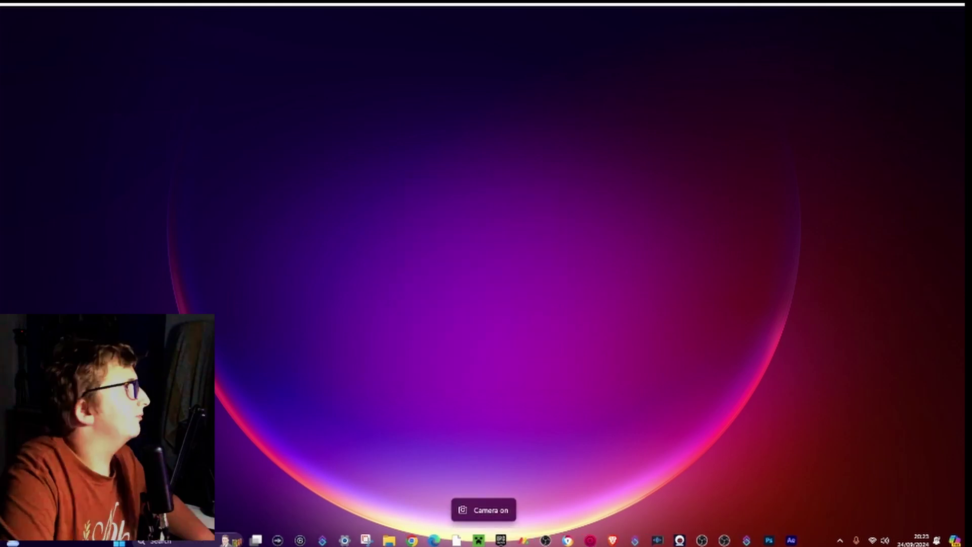
pyautogui.press('super')
# - Launch DaVinci Resolve from search and create a new project named 'Untitled Project 1'
pyautogui.write('DaVinci Resolve')
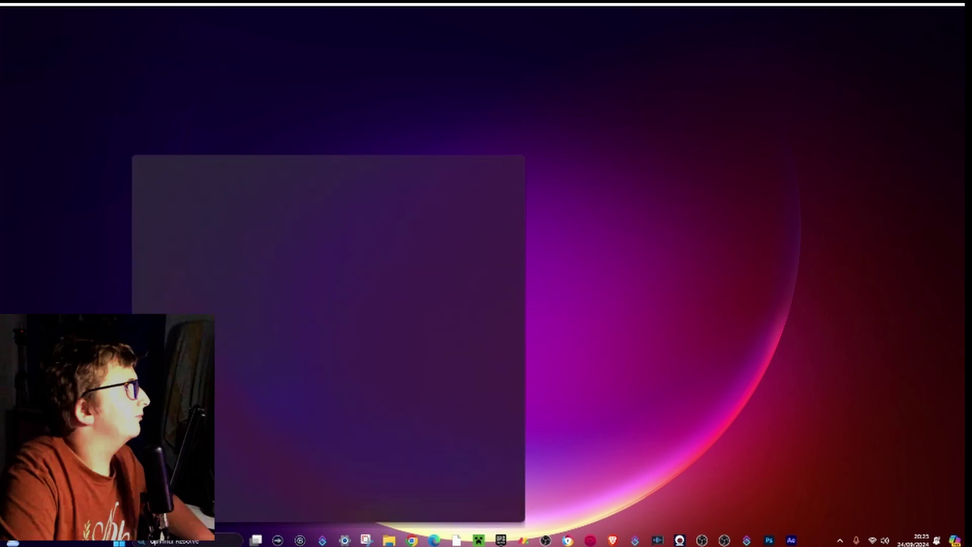
pyautogui.click(227, 228)
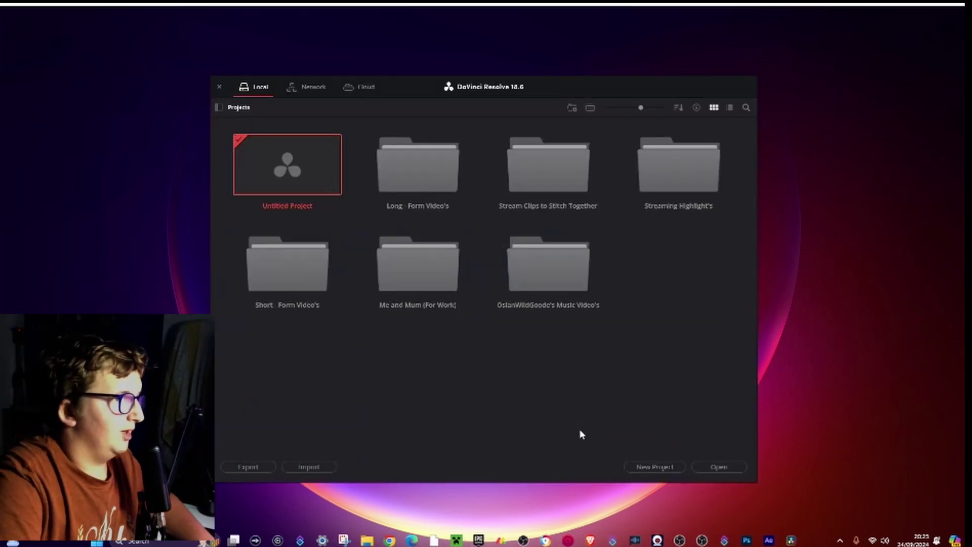
pyautogui.click(656, 466)
pyautogui.press('Return')
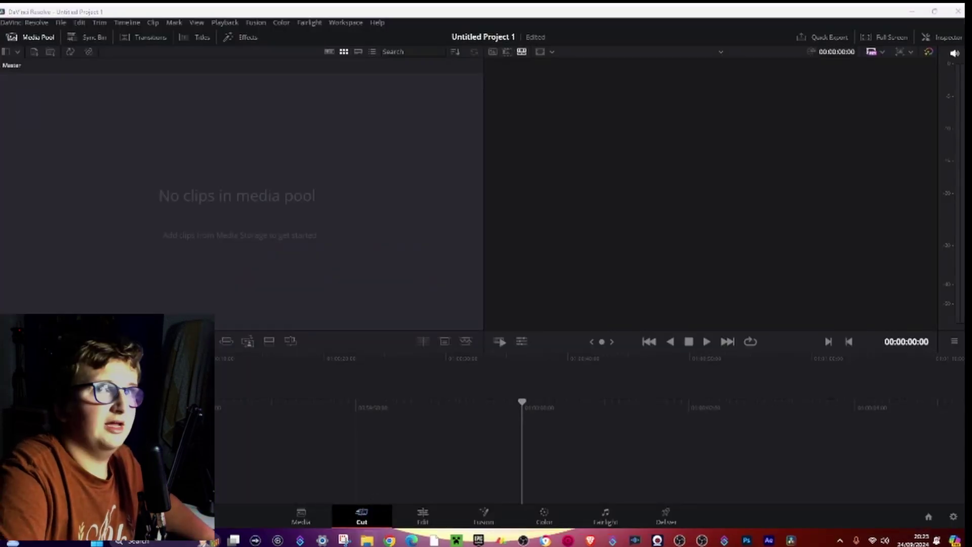
pyautogui.moveTo(483, 182); pyautogui.dragTo(393, 92)
pyautogui.hotkey('alt', 'Tab')
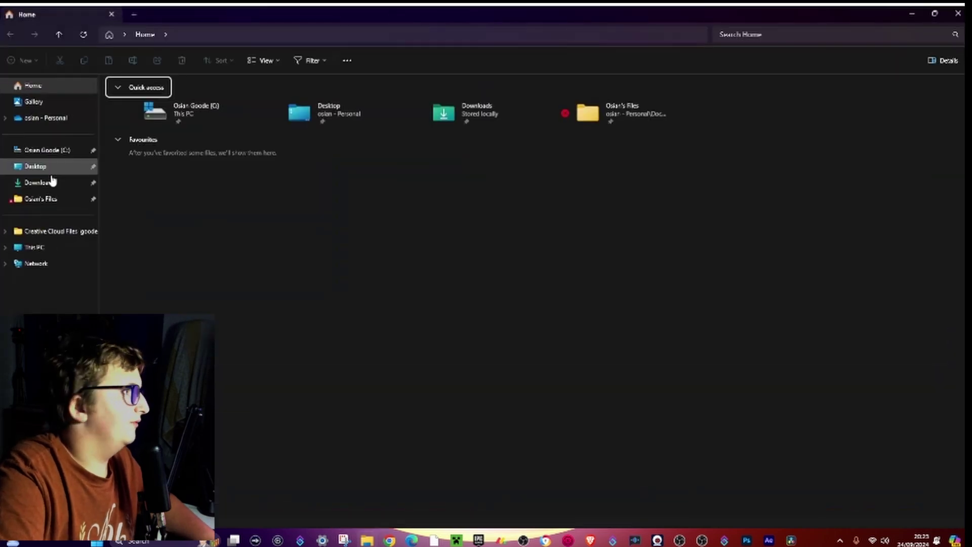
pyautogui.click(47, 183)
pyautogui.click(71, 199)
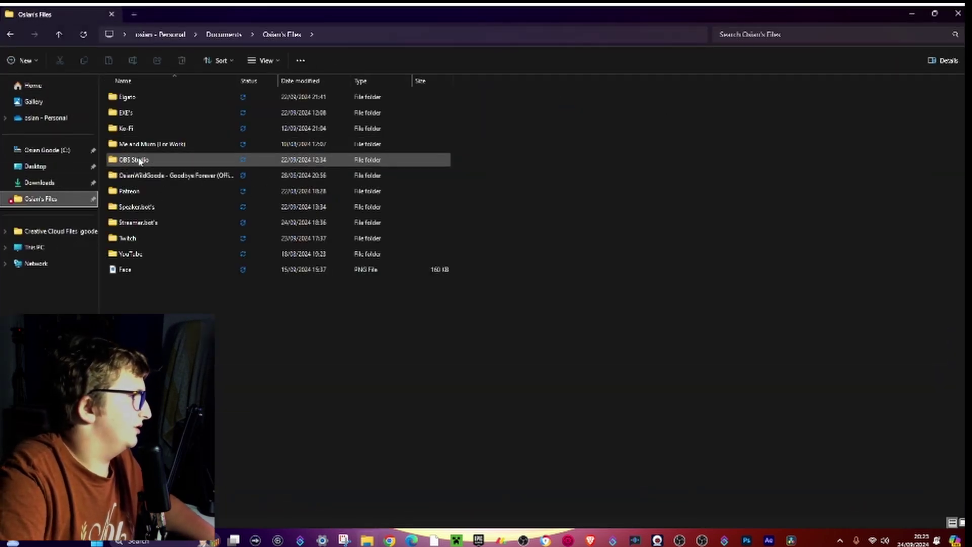
pyautogui.doubleClick(135, 159)
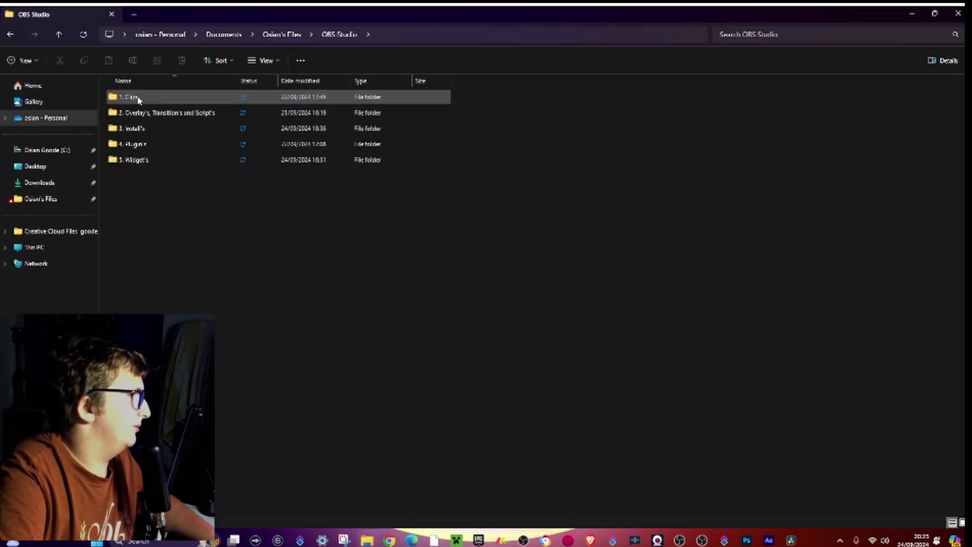
pyautogui.click(135, 98)
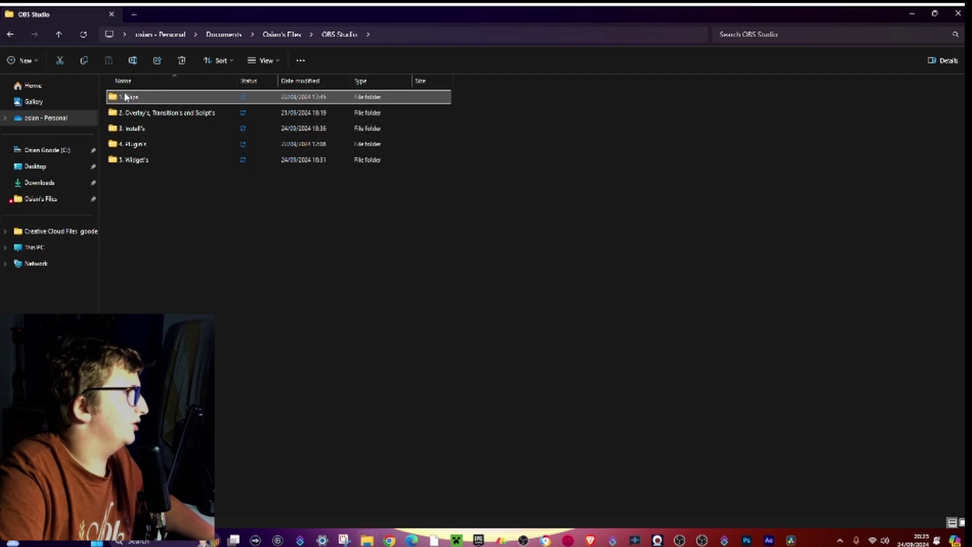
pyautogui.doubleClick(126, 96)
pyautogui.click(122, 100)
pyautogui.doubleClick(122, 100)
pyautogui.doubleClick(124, 99)
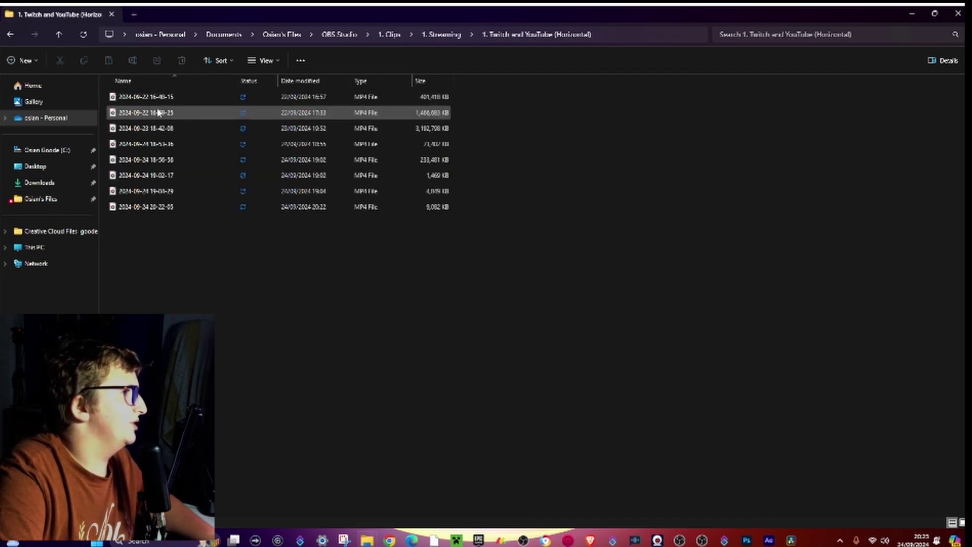
pyautogui.doubleClick(155, 208)
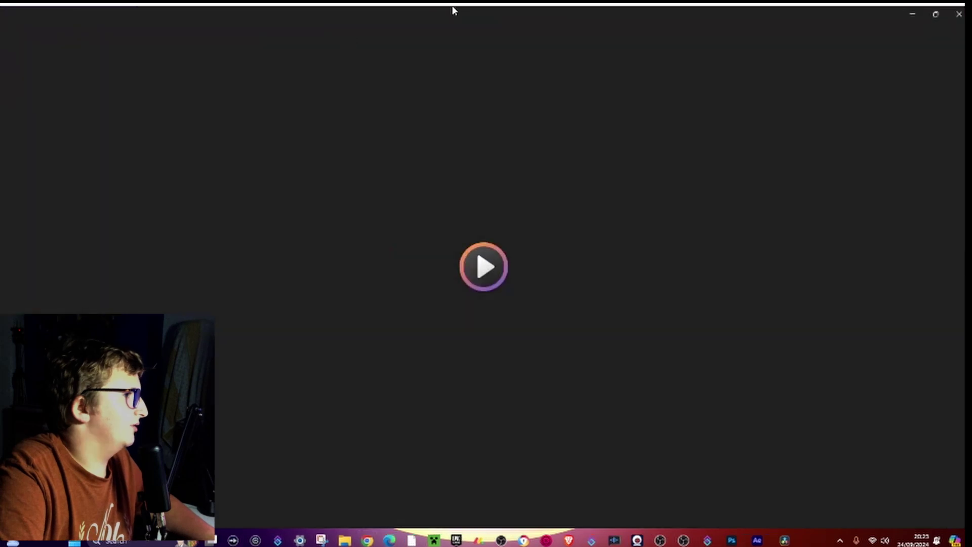
# - Import the 20-22-05 recording into the Media Pool, keeping the project frame rate
pyautogui.click(959, 13)
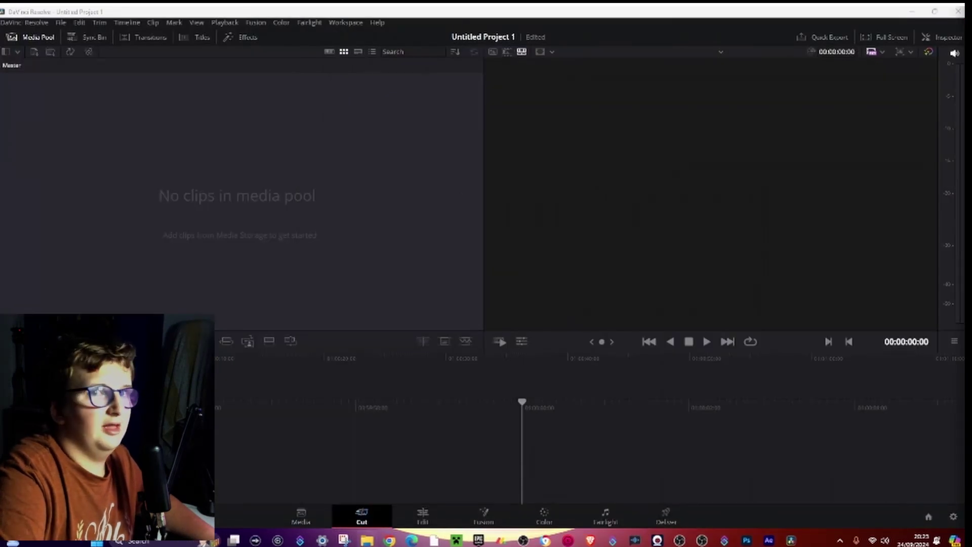
pyautogui.moveTo(805, 263); pyautogui.dragTo(315, 442)
pyautogui.click(500, 322)
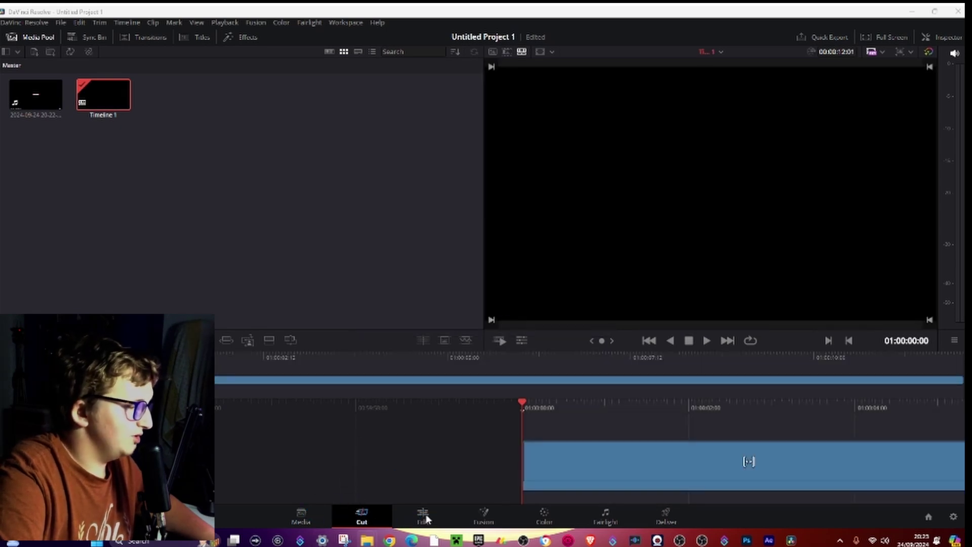
# - On the Edit page, place the clip onto the V1 and A1 timeline tracks
pyautogui.hotkey('shift', '4')
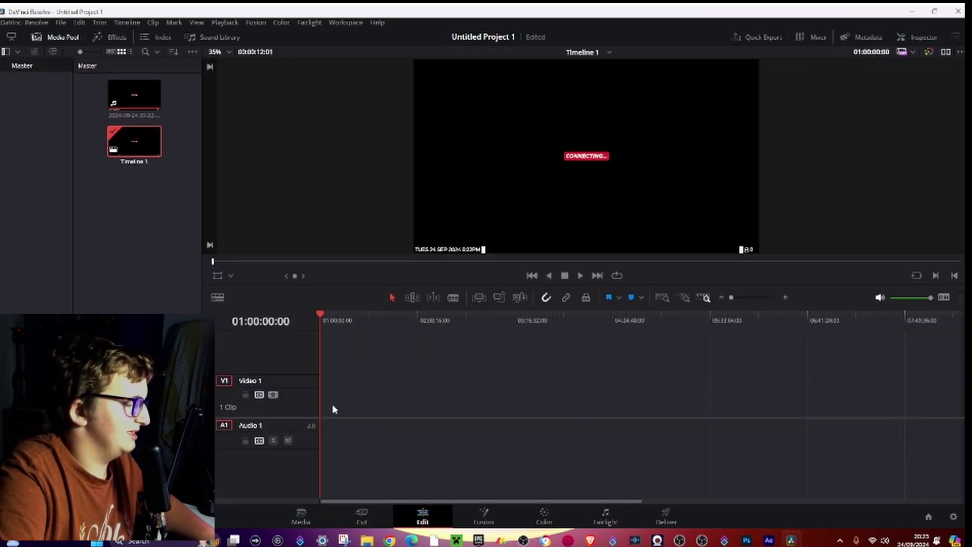
pyautogui.click(119, 94)
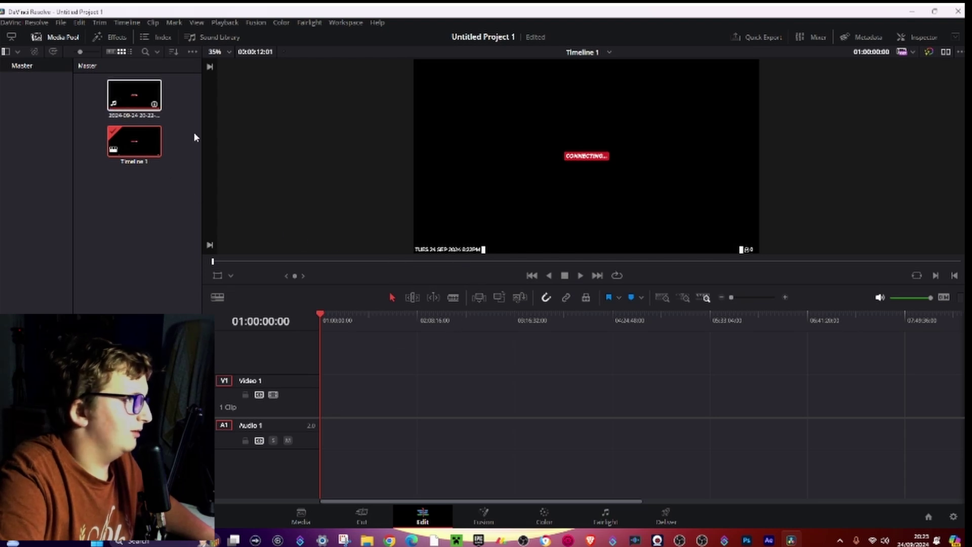
pyautogui.moveTo(135, 94); pyautogui.dragTo(316, 413)
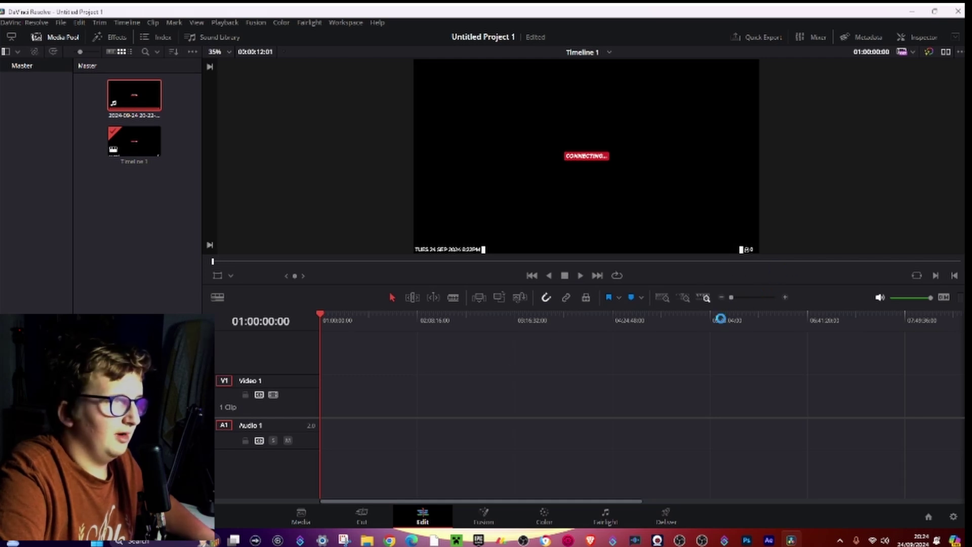
# - Zoom into the timeline and scrub through the clip past its blue chapter markers
pyautogui.moveTo(741, 297); pyautogui.dragTo(763, 298)
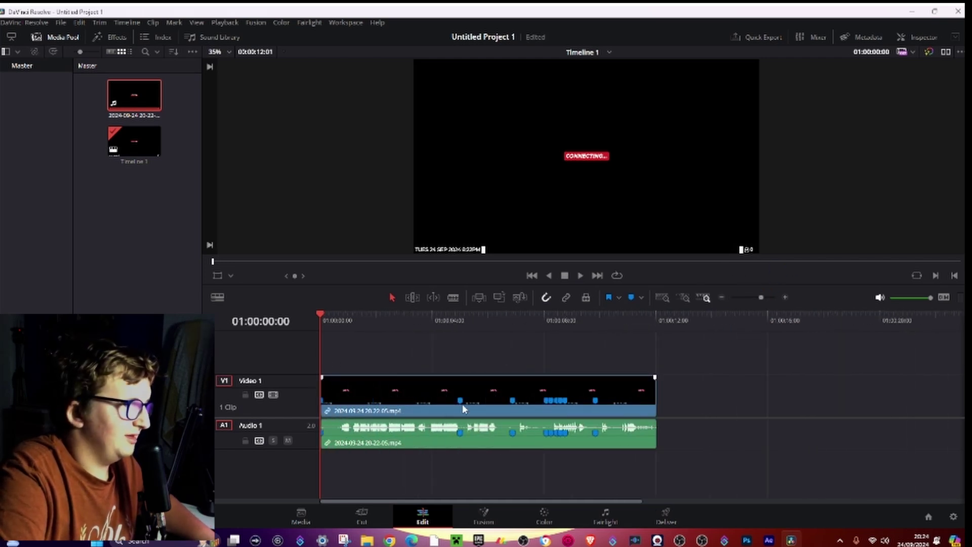
pyautogui.moveTo(321, 315); pyautogui.dragTo(642, 385)
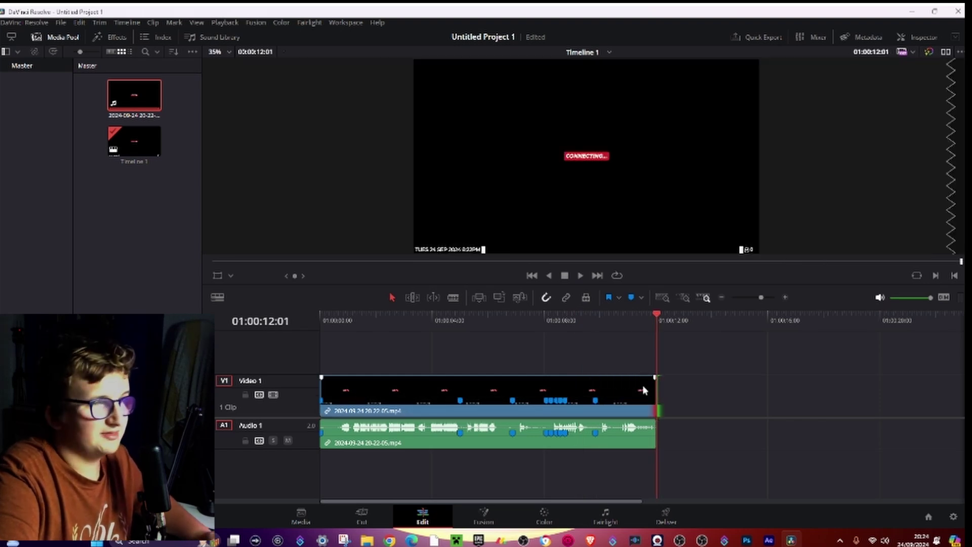
# - Save the Untitled Project 1 project with Ctrl+S
pyautogui.hotkey('ctrl', 's')
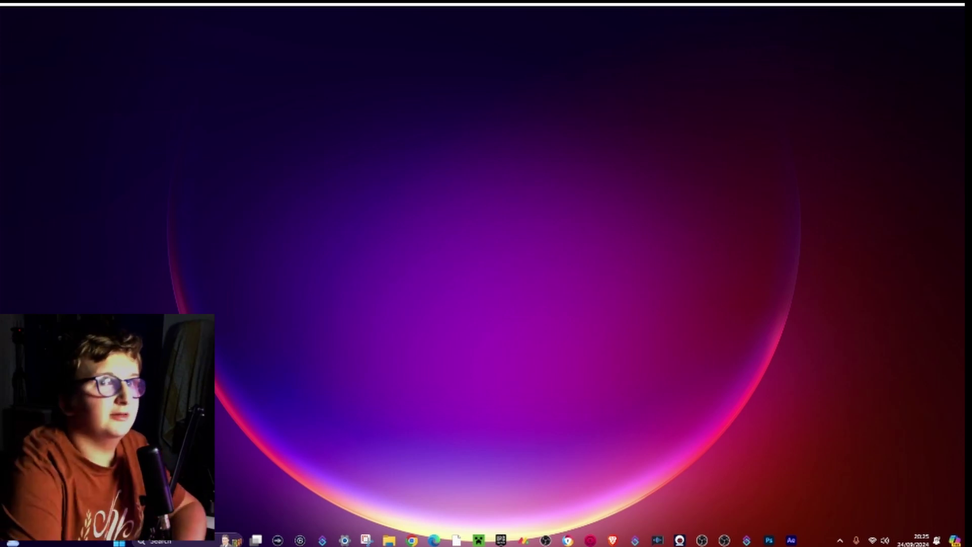
# - Select the downloaded chapter-marker file in a maximized Downloads folder, then launch Streamer.bot
pyautogui.press('super+e')
pyautogui.doubleClick(828, 216)
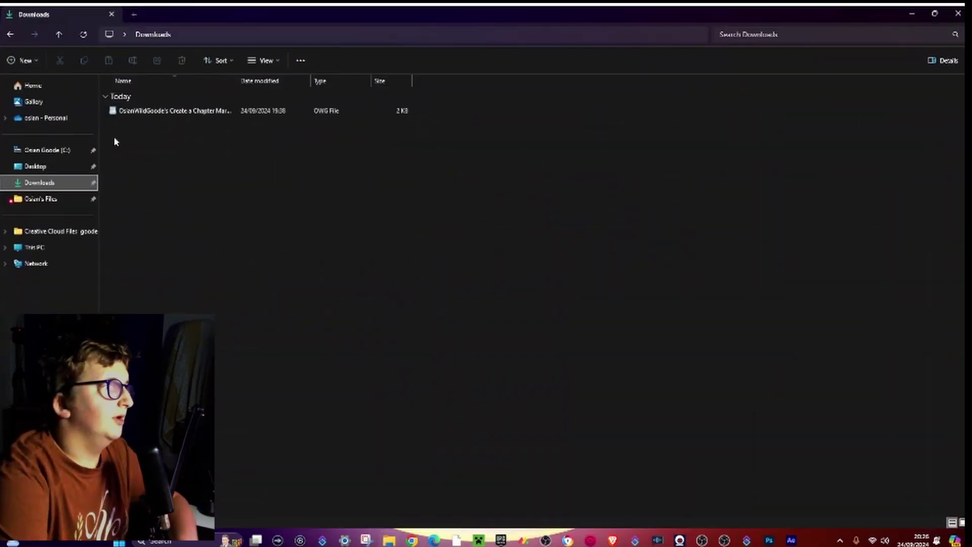
pyautogui.click(149, 110)
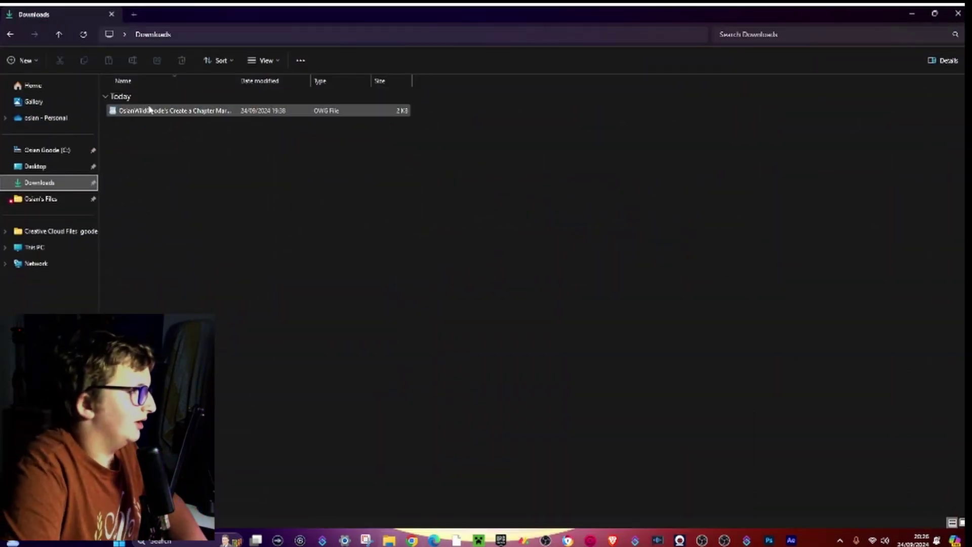
pyautogui.moveTo(302, 8); pyautogui.dragTo(321, 4)
pyautogui.click(636, 540)
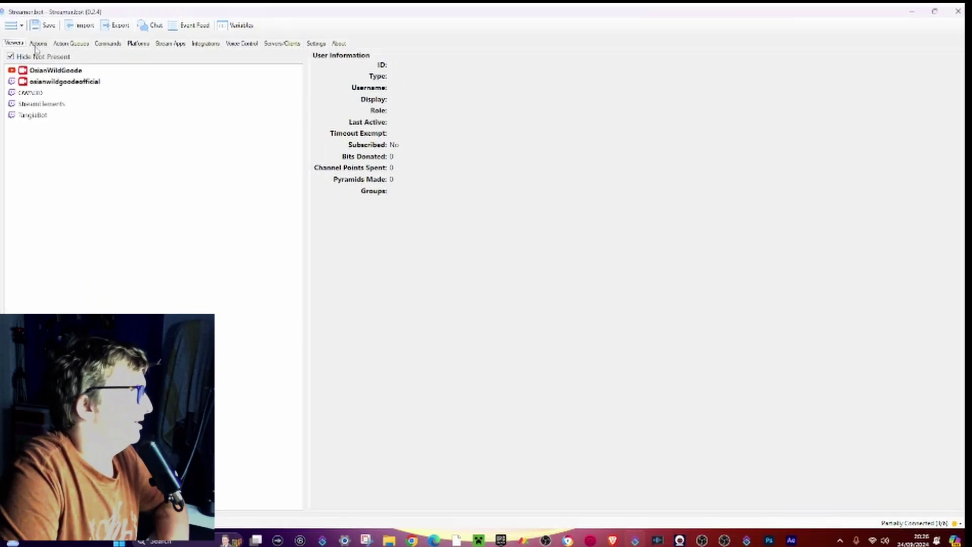
# - Delete the old Create a Chapter Marker action from the Actions list
pyautogui.click(38, 44)
pyautogui.click(79, 25)
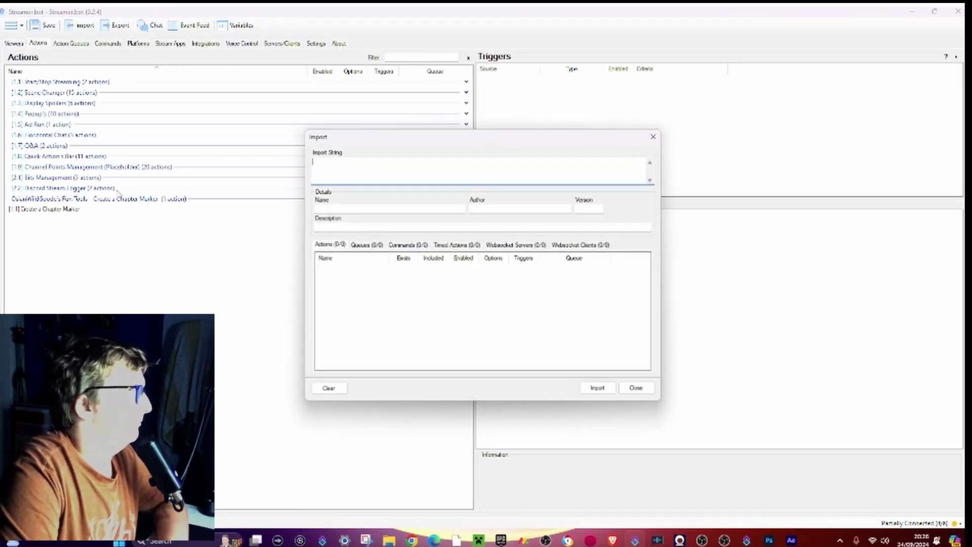
pyautogui.click(653, 388)
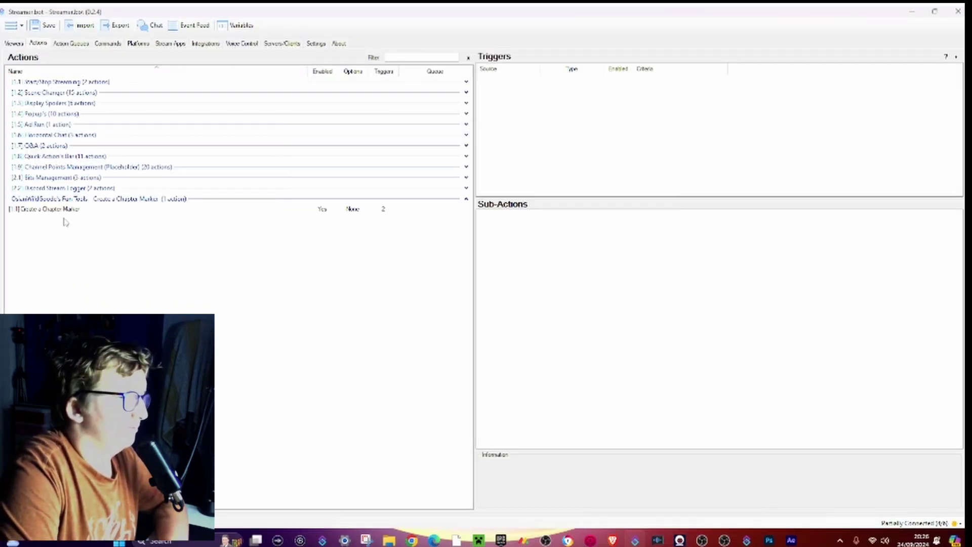
pyautogui.rightClick(56, 216)
pyautogui.click(76, 241)
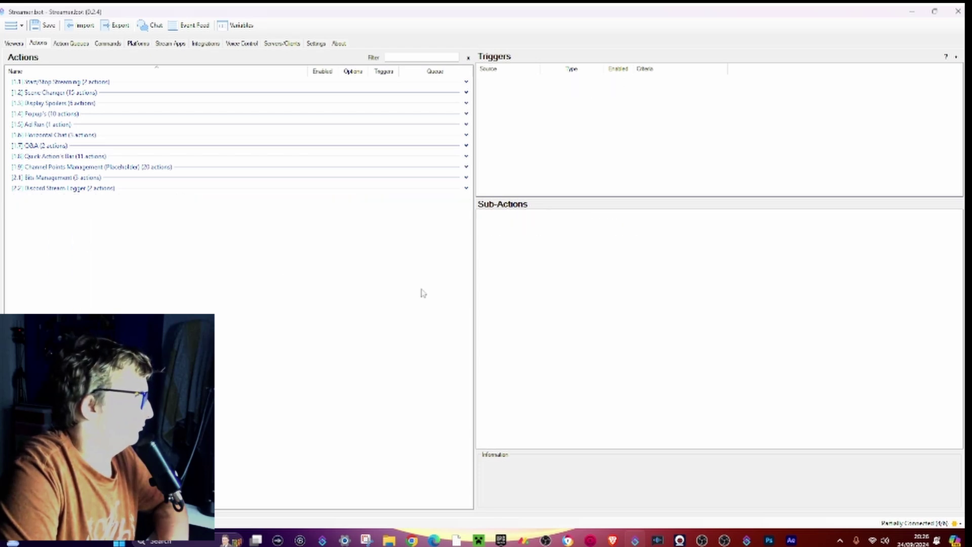
# - Import the downloaded chapter-marker file, overwriting the existing command when asked
pyautogui.click(72, 28)
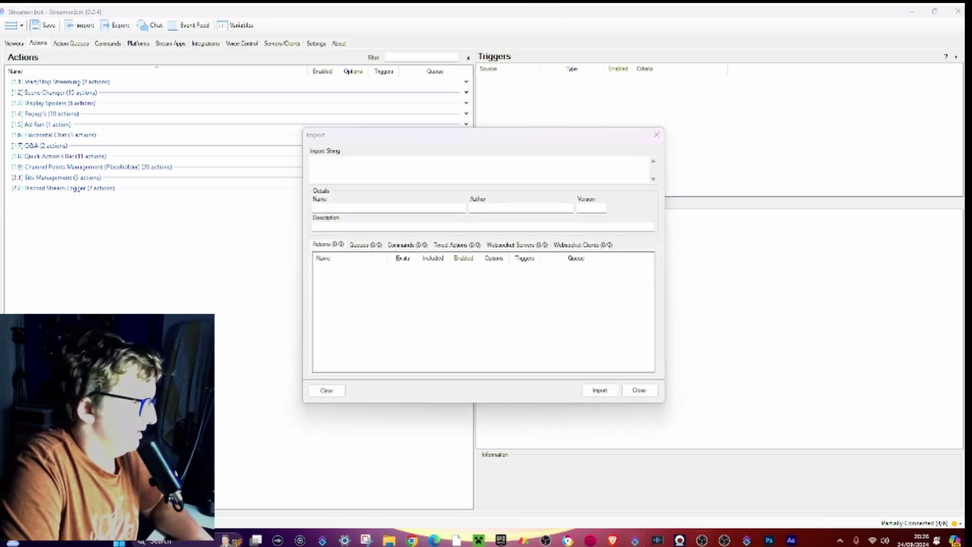
pyautogui.moveTo(389, 539)
pyautogui.click(341, 490)
pyautogui.moveTo(400, 9); pyautogui.dragTo(942, 192)
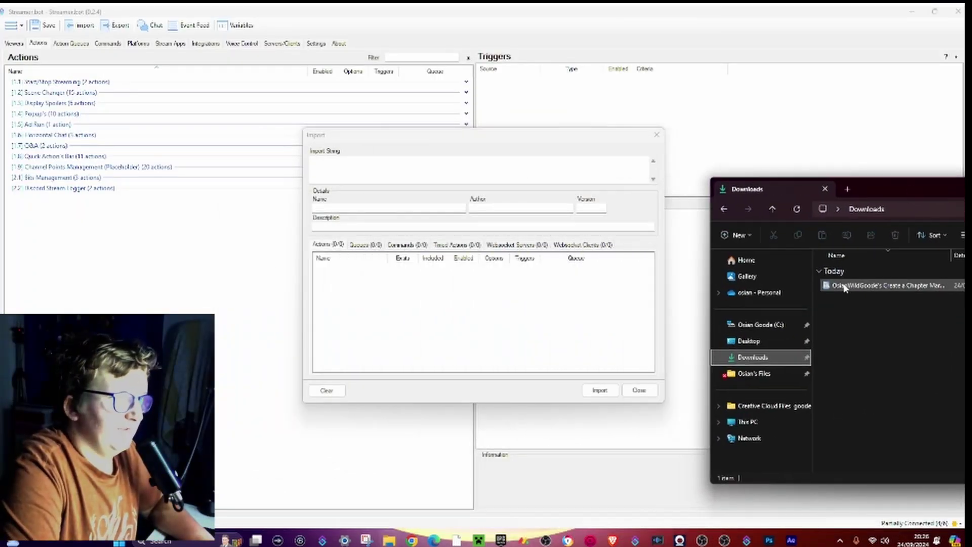
pyautogui.moveTo(847, 289); pyautogui.dragTo(415, 182)
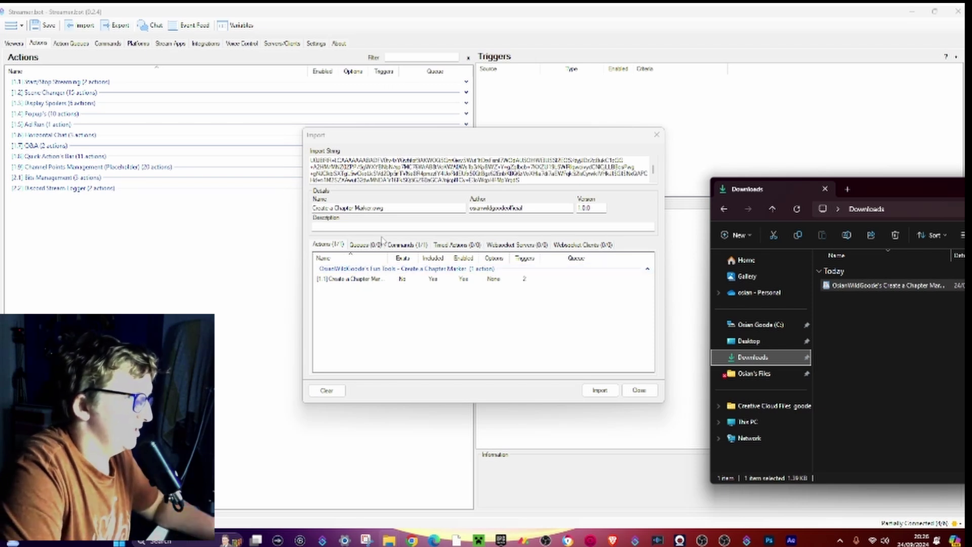
pyautogui.click(600, 390)
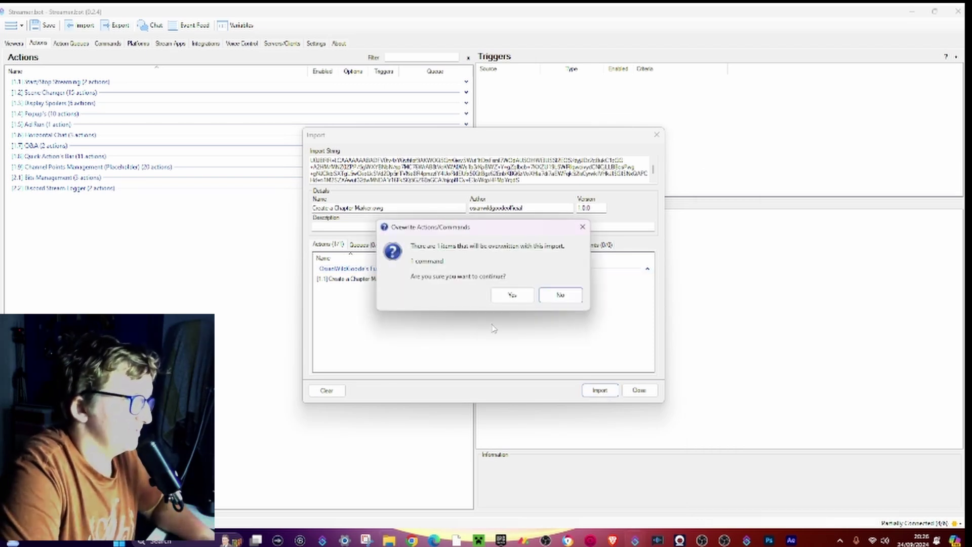
pyautogui.click(512, 295)
pyautogui.click(560, 287)
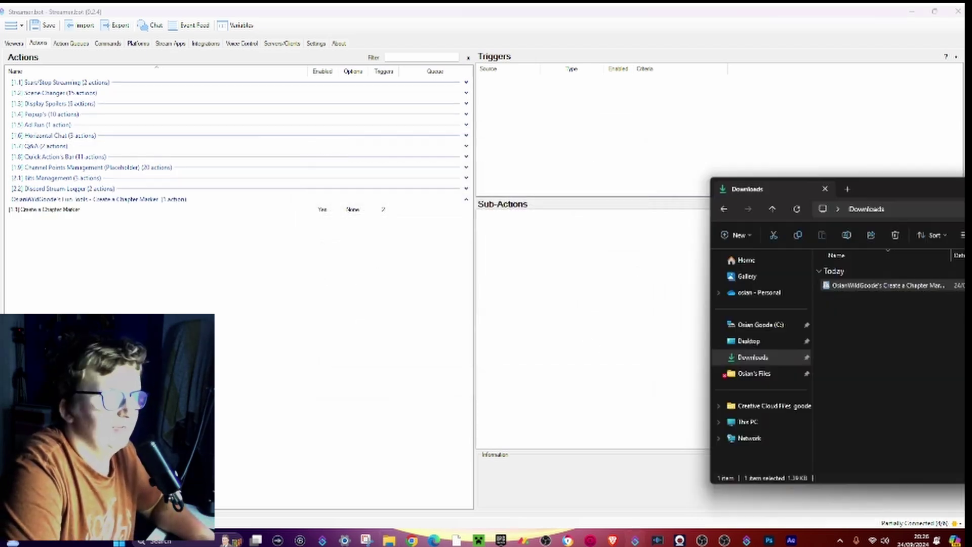
# - Check that the imported Create a Chapter Marker action appears in the Actions list
pyautogui.moveTo(780, 189); pyautogui.dragTo(566, 3)
pyautogui.hotkey('alt', 'Tab')
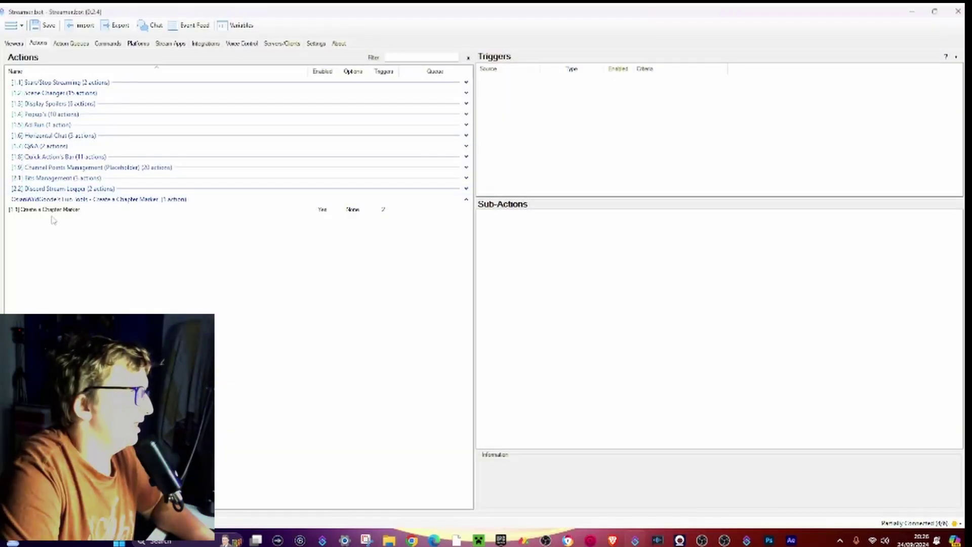
pyautogui.click(60, 210)
pyautogui.click(113, 287)
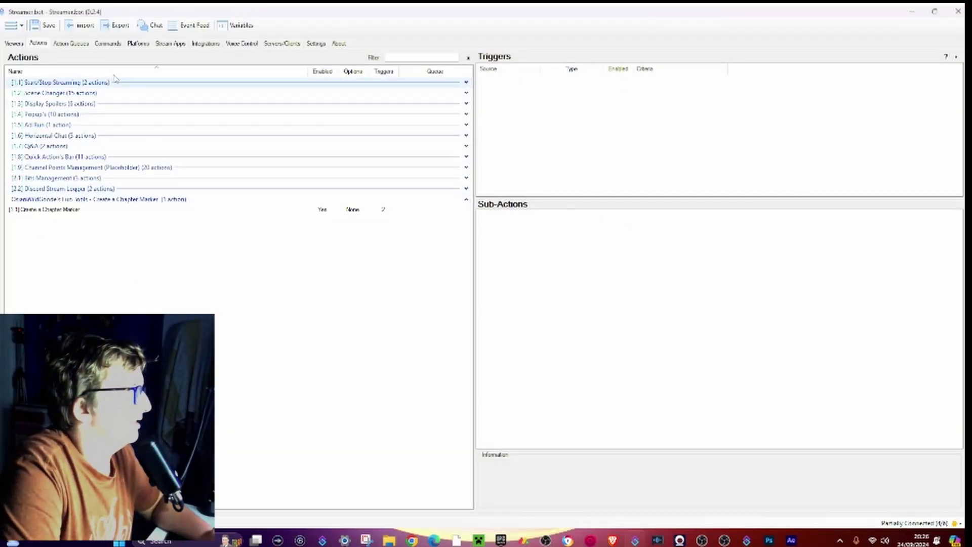
pyautogui.click(104, 44)
# - Enable the !createmarker command under the ungrouped commands
pyautogui.click(39, 83)
pyautogui.rightClick(33, 104)
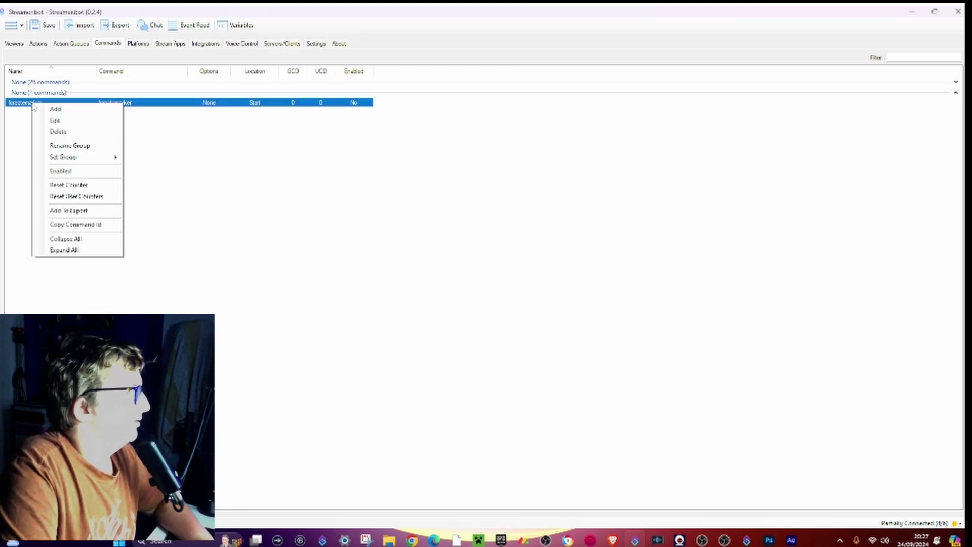
pyautogui.click(56, 172)
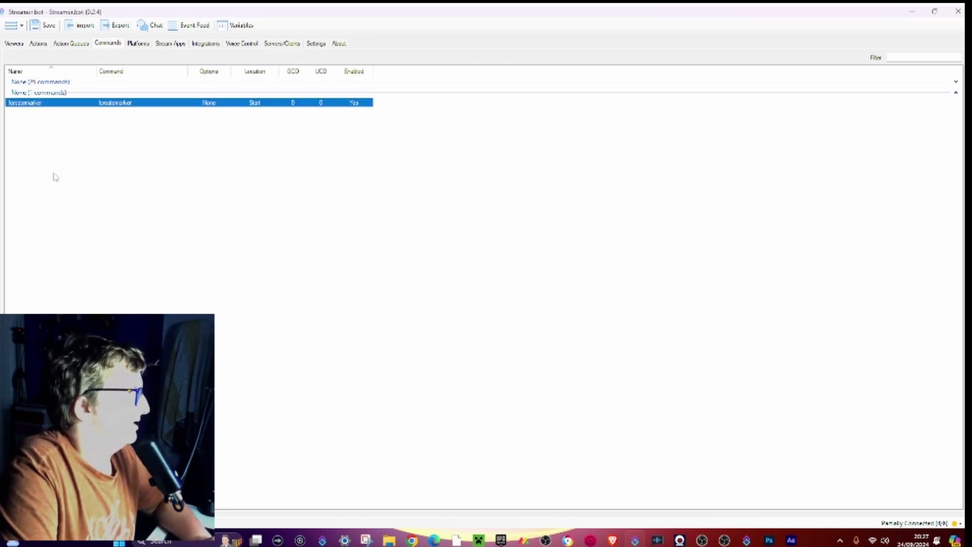
# - Return to the Actions list and open the Chat window
pyautogui.click(38, 44)
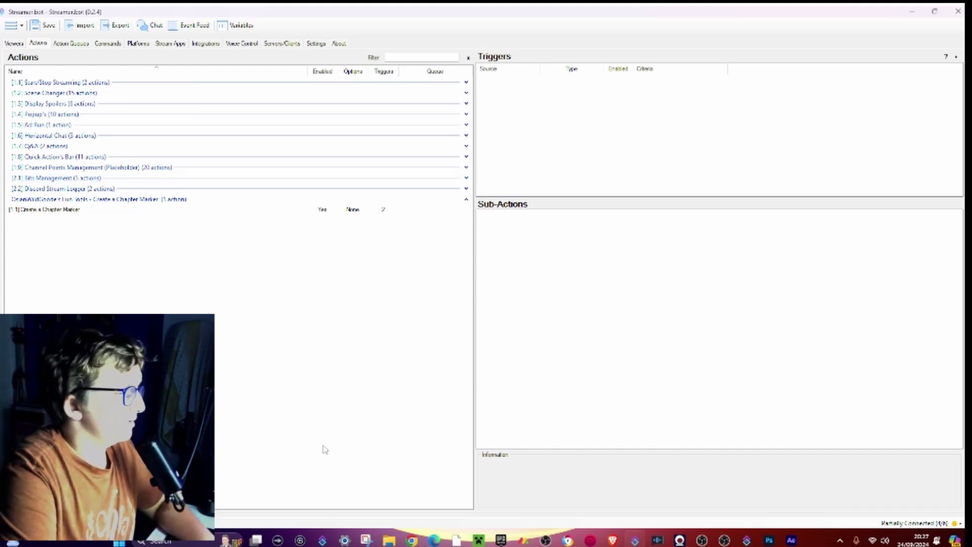
pyautogui.moveTo(411, 542)
pyautogui.click(151, 26)
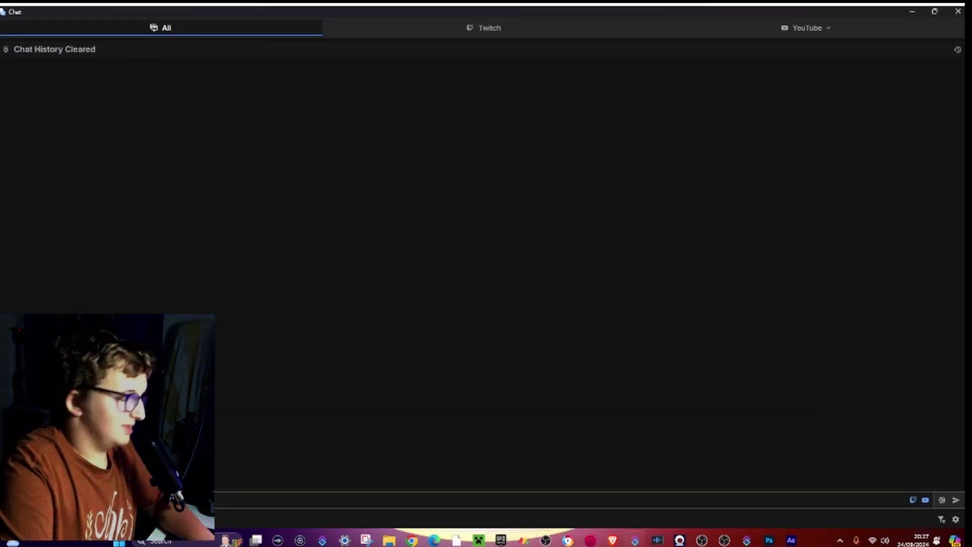
# - Type /cl and !t in the chat box, dismissing the slash-command and command suggestions
pyautogui.write('/')
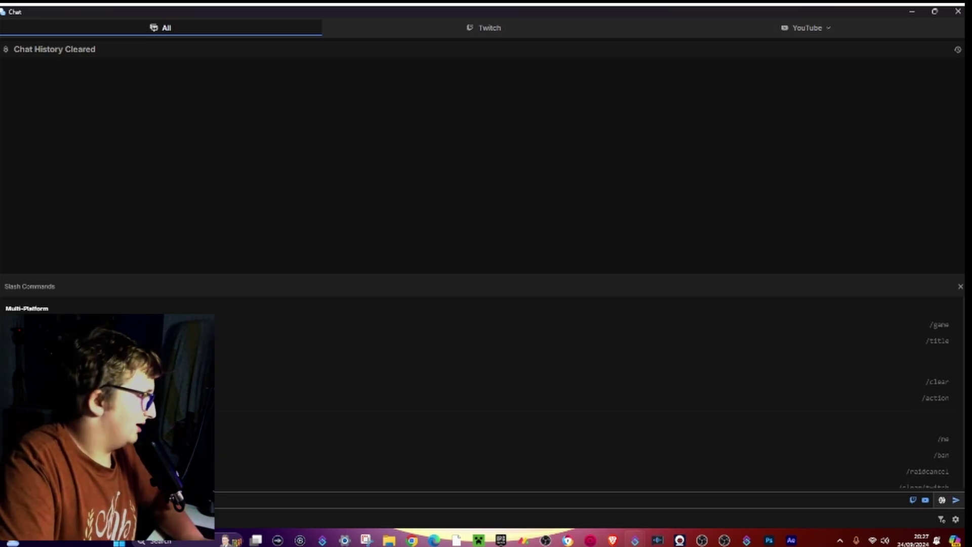
pyautogui.write('cl')
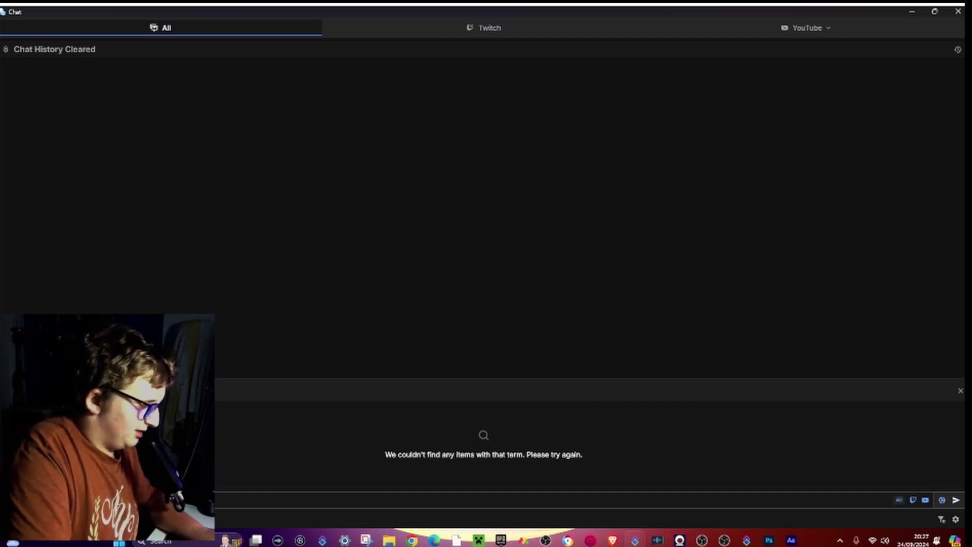
pyautogui.press('Escape')
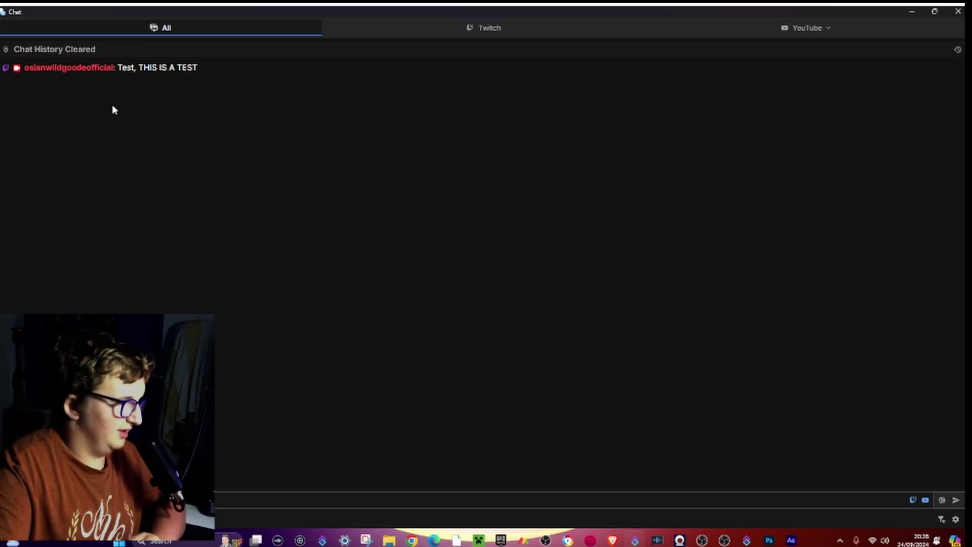
pyautogui.write('!')
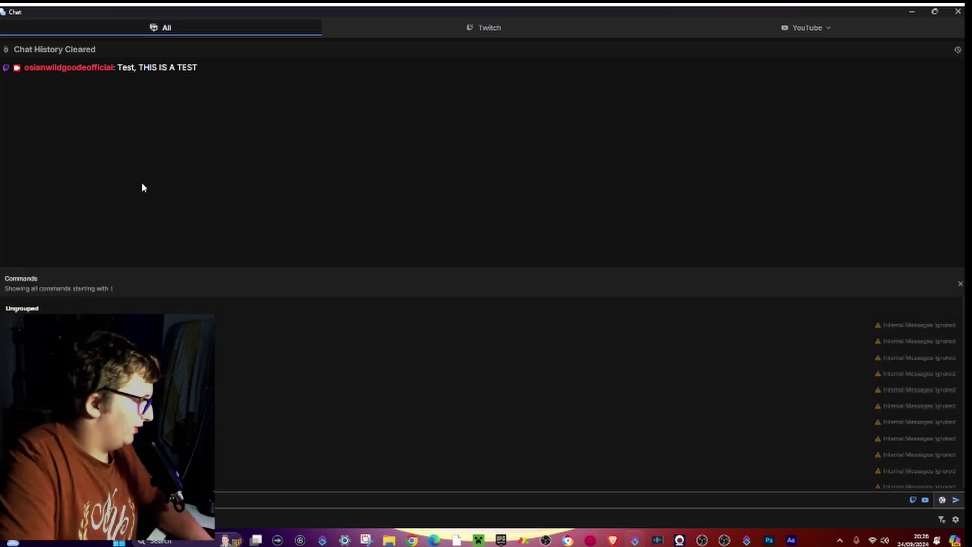
pyautogui.write('t')
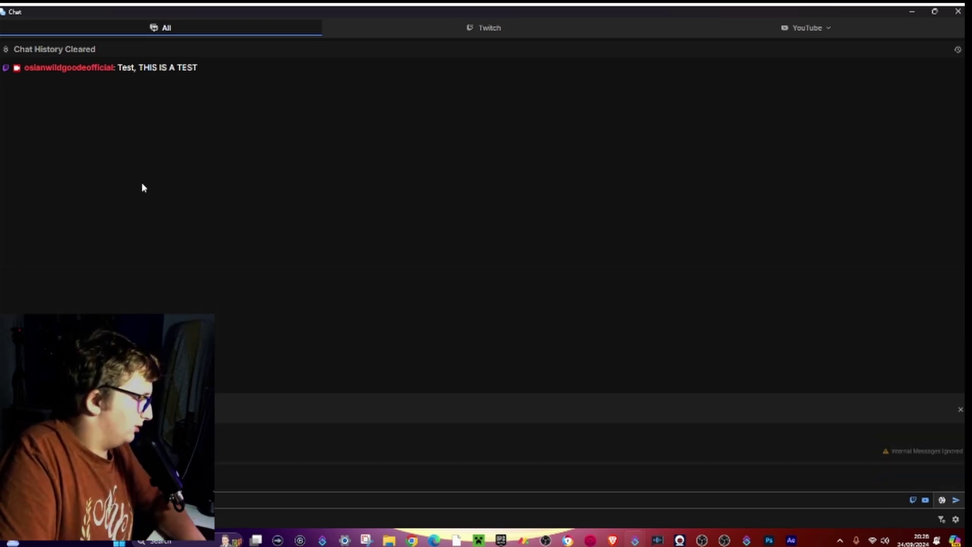
pyautogui.press('Escape')
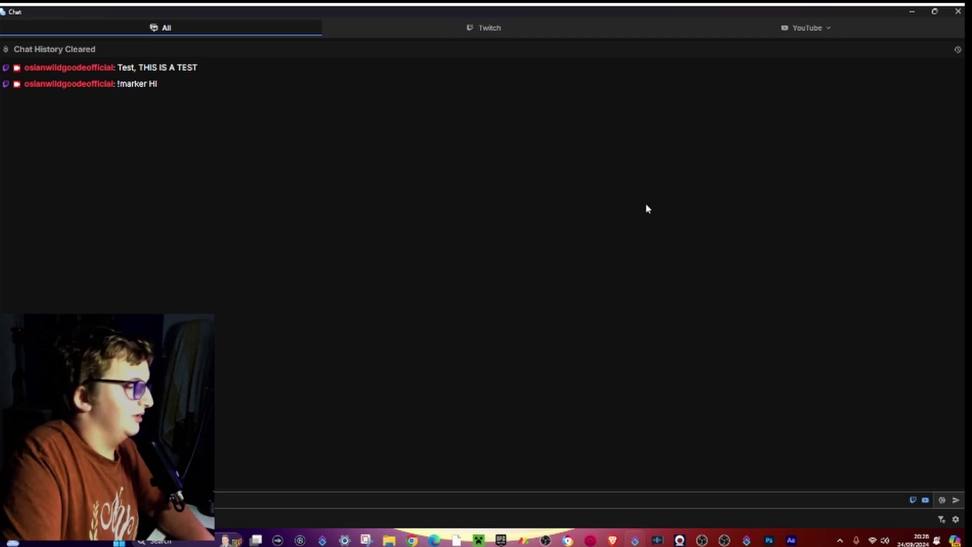
pyautogui.click(958, 12)
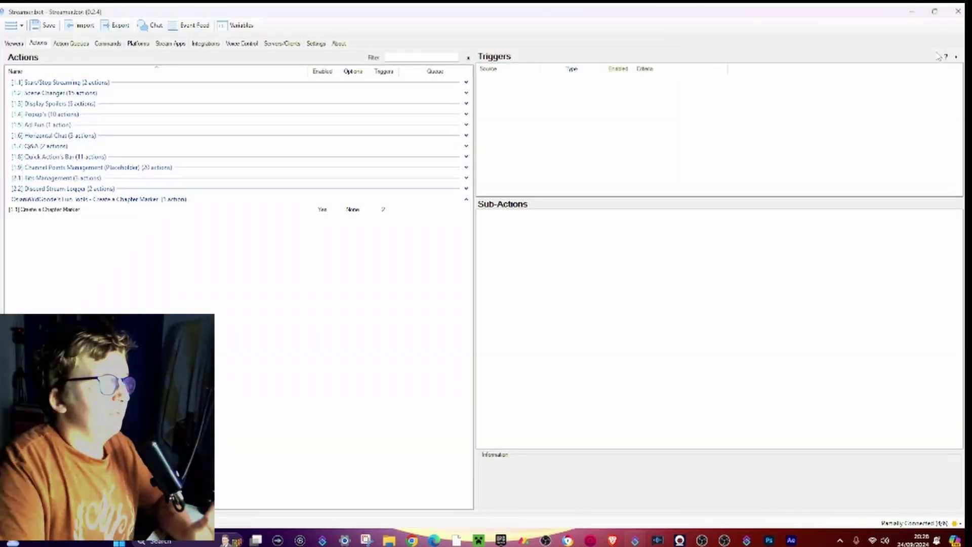